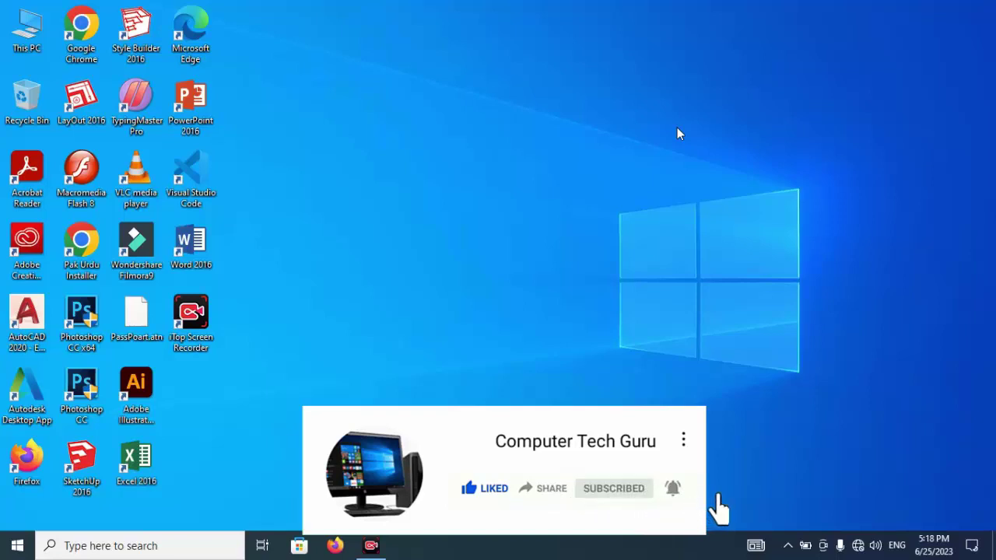
Step: Launch Excel 2016 from the desktop and start a blank workbook
{"action": "double_click", "coordinate": [136, 460]}
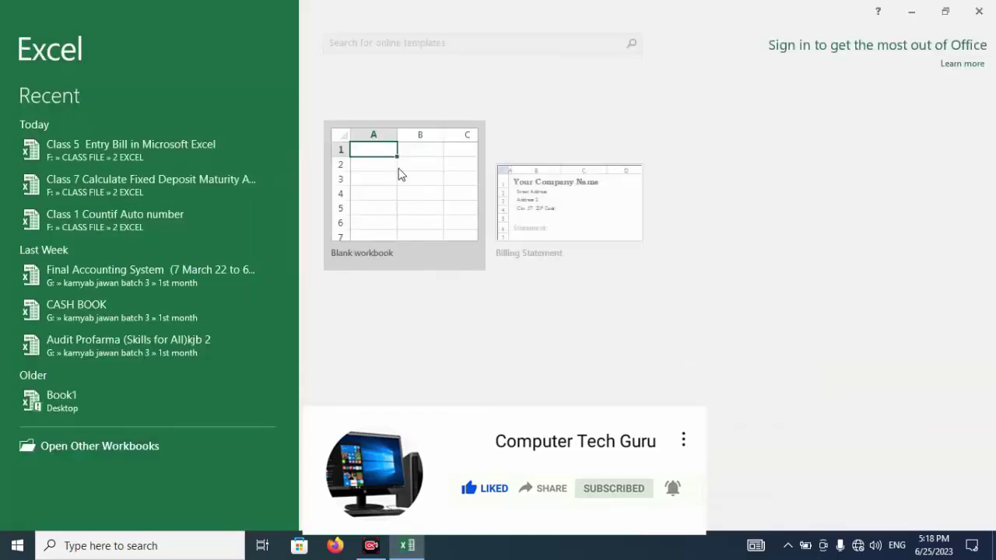
{"action": "left_click", "coordinate": [398, 174]}
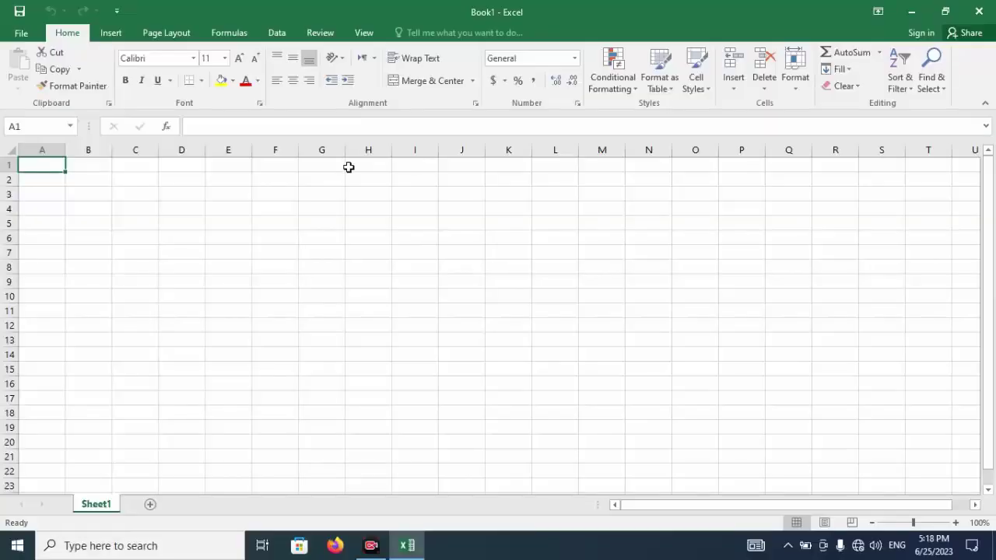
Step: Merge and centre C2:G3 and enter the title 'Bill Invoice Sheet'
{"action": "left_click_drag", "start_coordinate": [118, 178], "coordinate": [309, 193]}
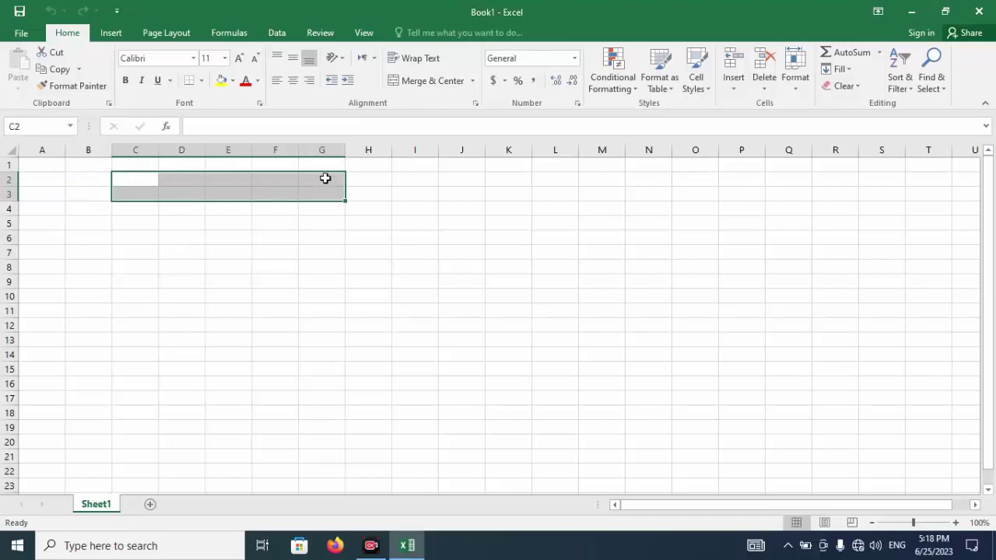
{"action": "left_click", "coordinate": [427, 82]}
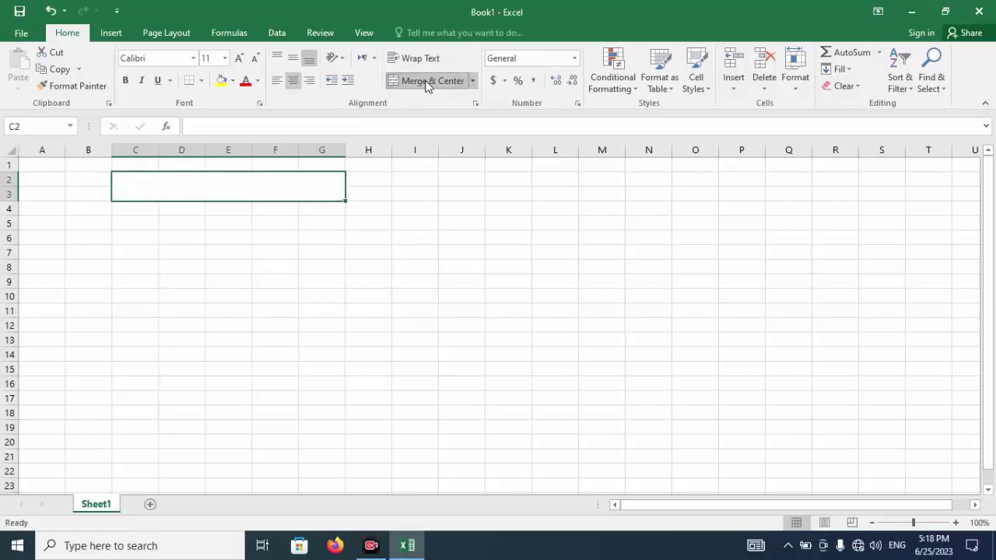
{"action": "type", "text": "Bill "}
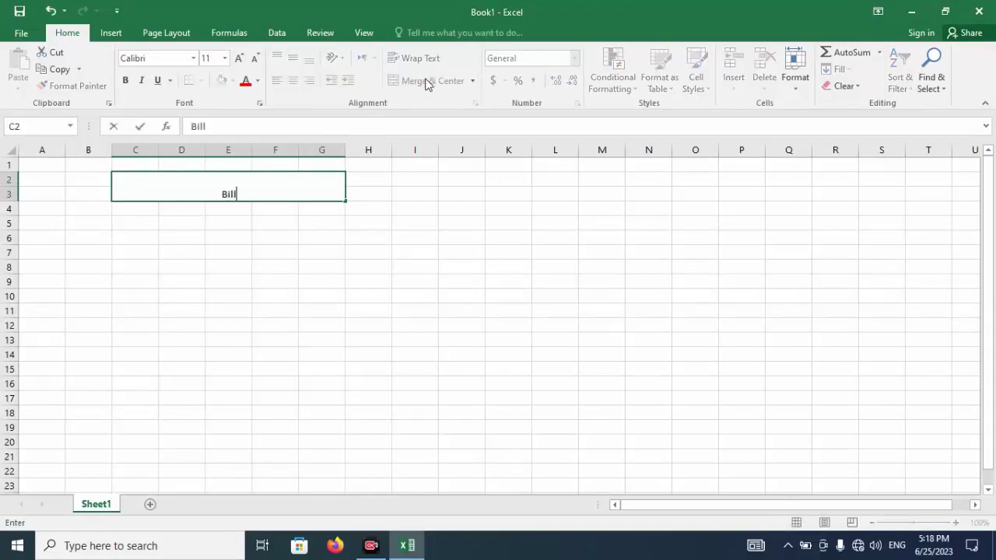
{"action": "type", "text": "Invo"}
{"action": "type", "text": "ice"}
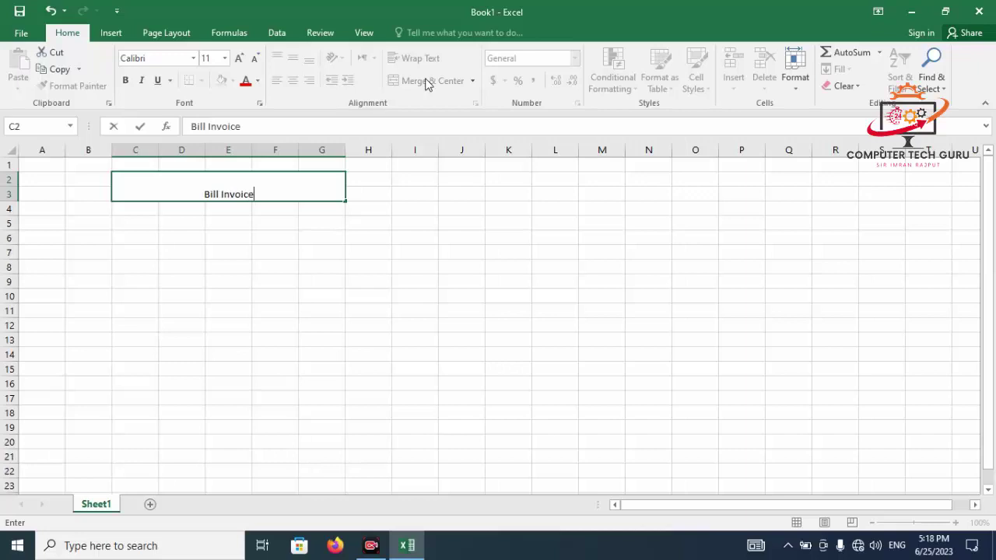
{"action": "type", "text": " Sheet"}
{"action": "key", "text": "Return"}
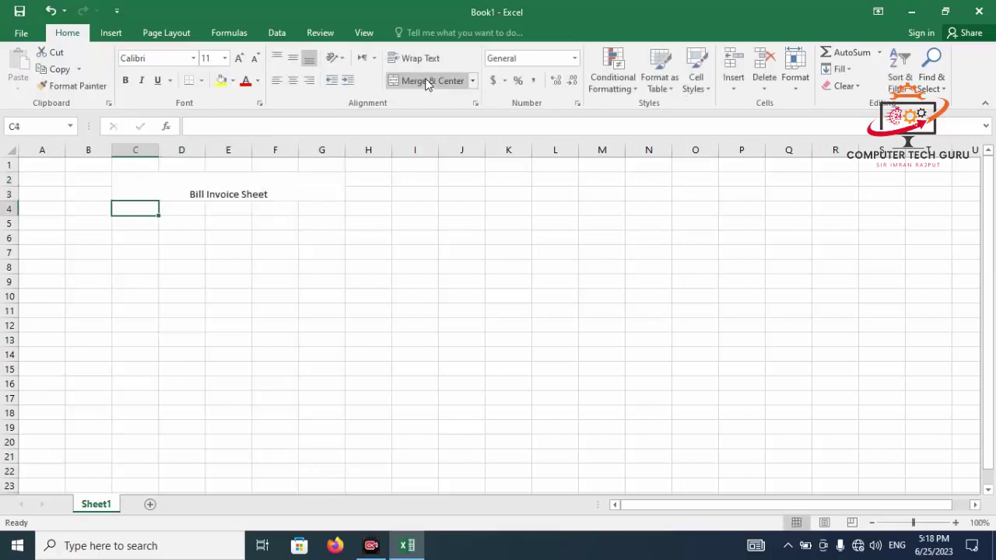
Step: Format the title middle-aligned at size 18, with red text on yellow fill
{"action": "left_click", "coordinate": [296, 174]}
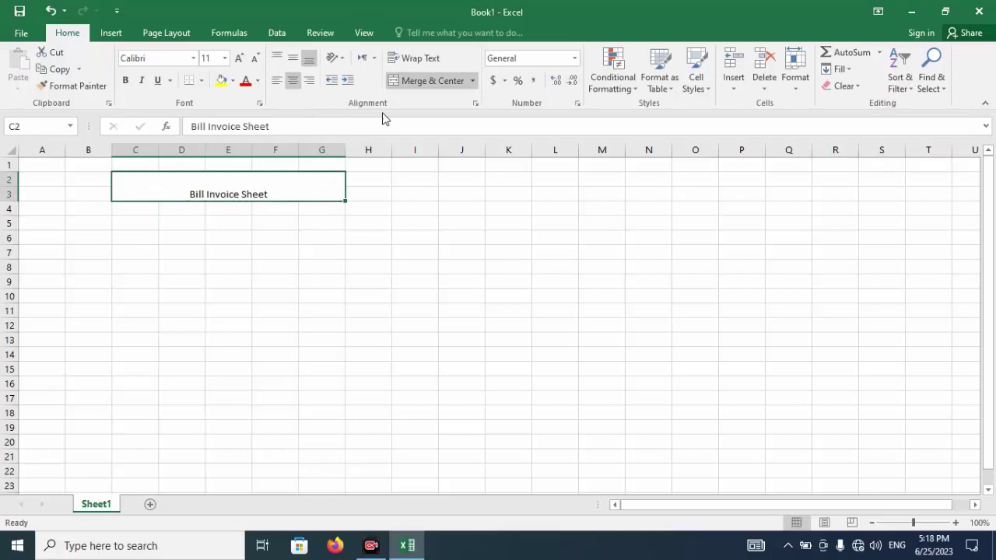
{"action": "left_click", "coordinate": [298, 59]}
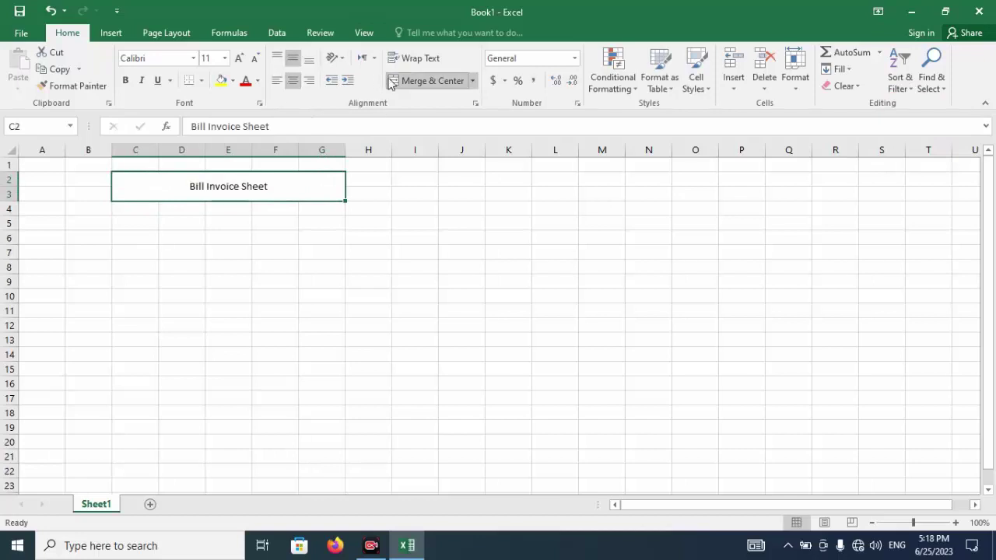
{"action": "left_click", "coordinate": [239, 59]}
{"action": "left_click", "coordinate": [240, 58]}
{"action": "left_click", "coordinate": [239, 58]}
{"action": "left_click", "coordinate": [240, 59]}
{"action": "left_click", "coordinate": [221, 80]}
{"action": "left_click", "coordinate": [245, 80]}
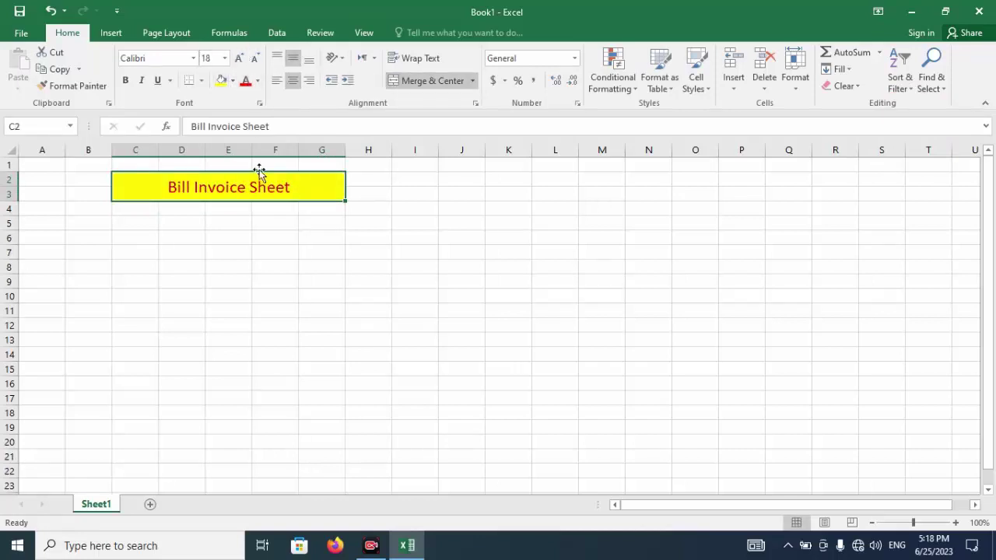
{"action": "left_click", "coordinate": [264, 237]}
{"action": "left_click", "coordinate": [155, 211]}
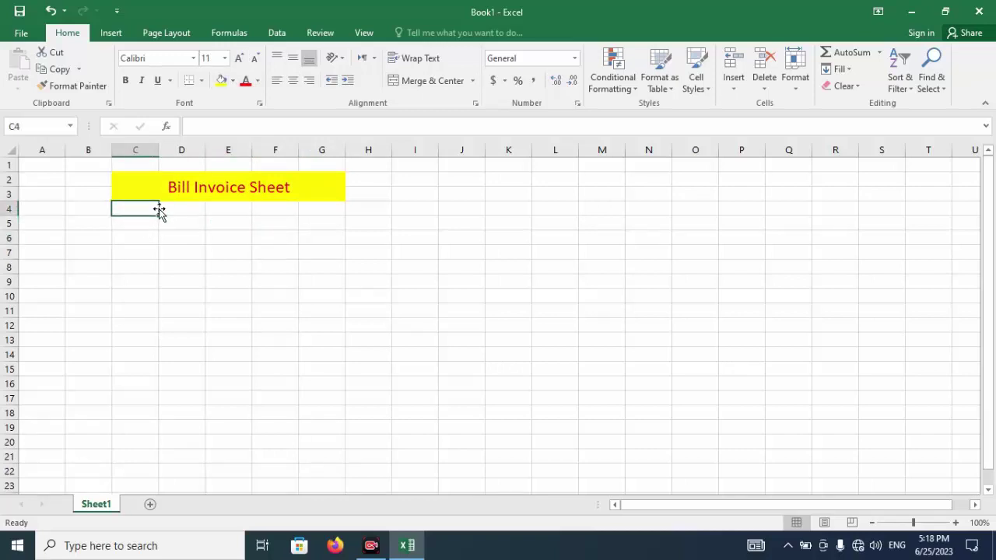
Step: Enter the headings Bill No and Item Name in C4 and D4
{"action": "type", "text": "Bill"}
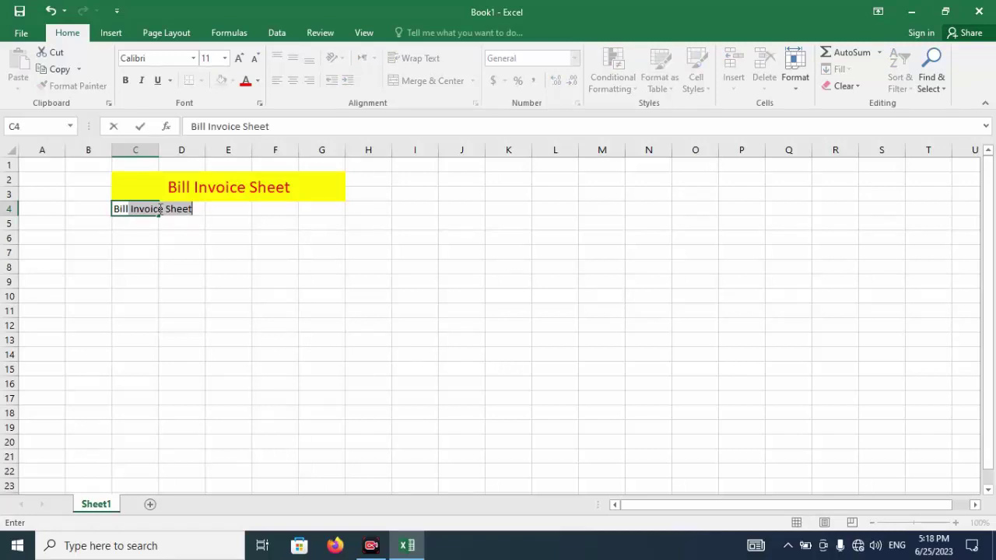
{"action": "key", "text": "BackSpace"}
{"action": "type", "text": "N"}
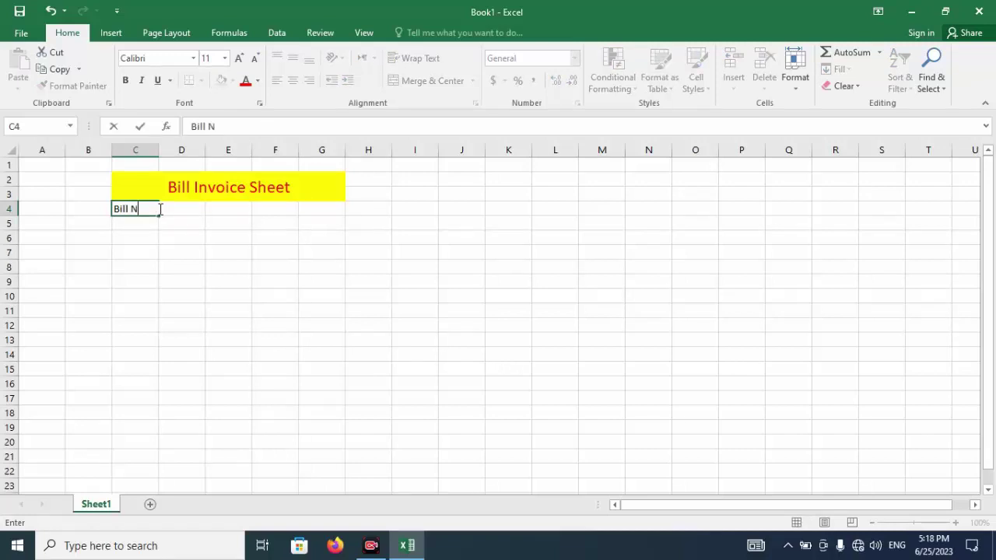
{"action": "type", "text": "o"}
{"action": "key", "text": "Tab"}
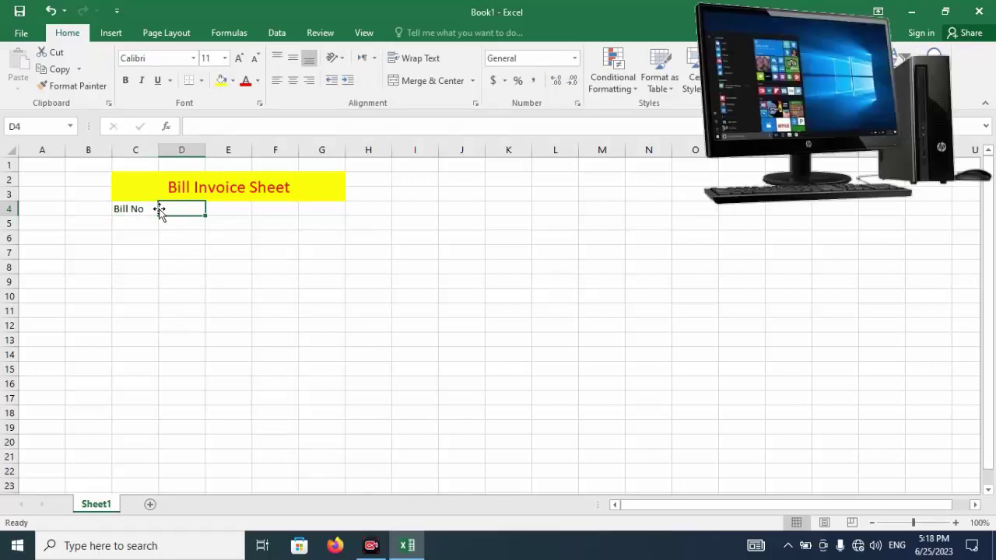
{"action": "type", "text": "Item"}
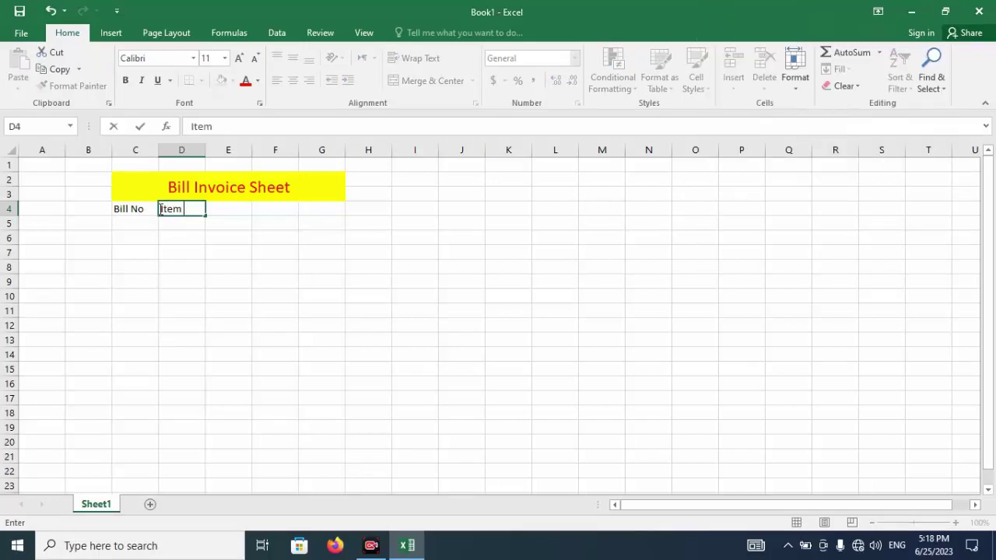
{"action": "type", "text": " Name"}
{"action": "key", "text": "Tab"}
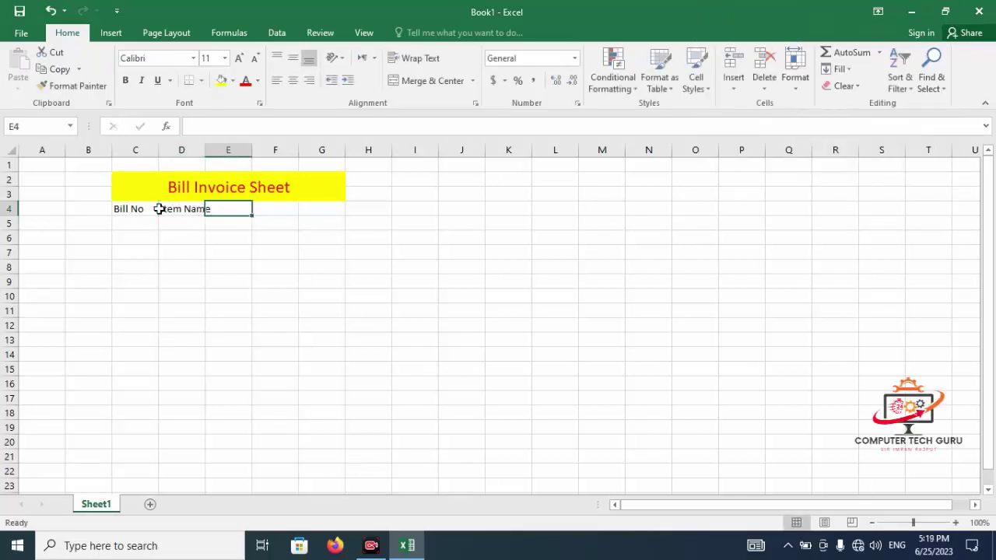
Step: Add the headings Rate, Qty and Amount in E4:G4
{"action": "type", "text": "R"}
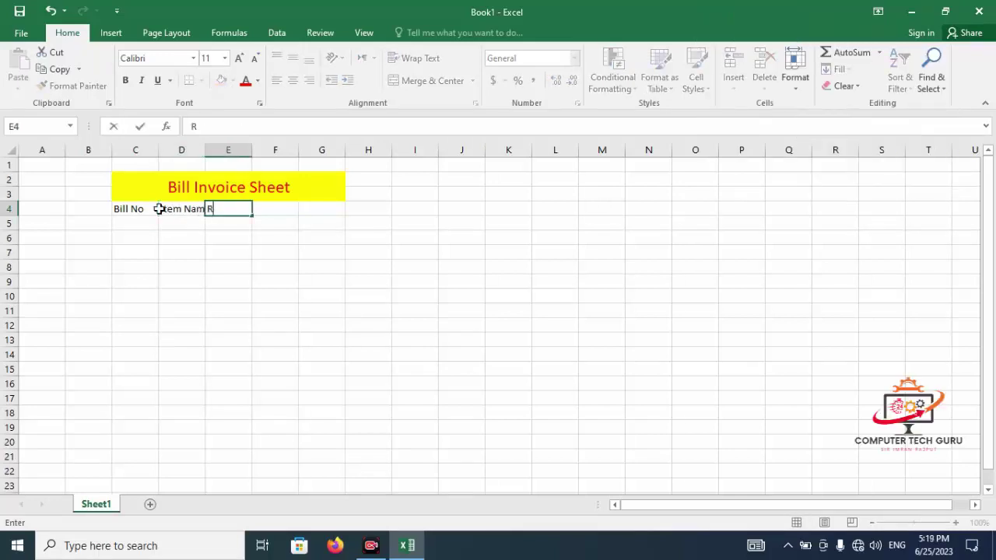
{"action": "type", "text": "Atye"}
{"action": "key", "text": "BackSpace"}
{"action": "key", "text": "BackSpace"}
{"action": "key", "text": "BackSpace"}
{"action": "key", "text": "BackSpace"}
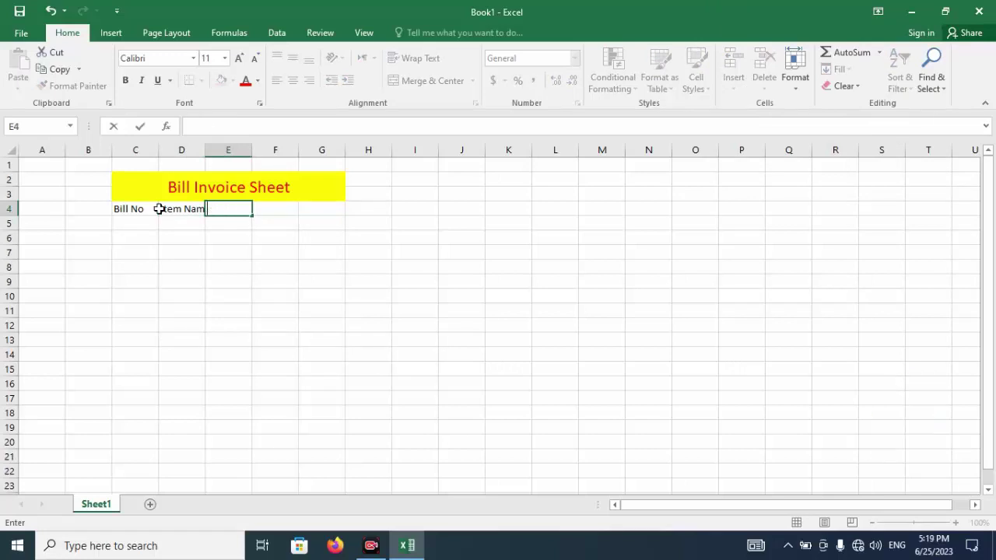
{"action": "type", "text": "Rate"}
{"action": "key", "text": "Tab"}
{"action": "type", "text": "q"}
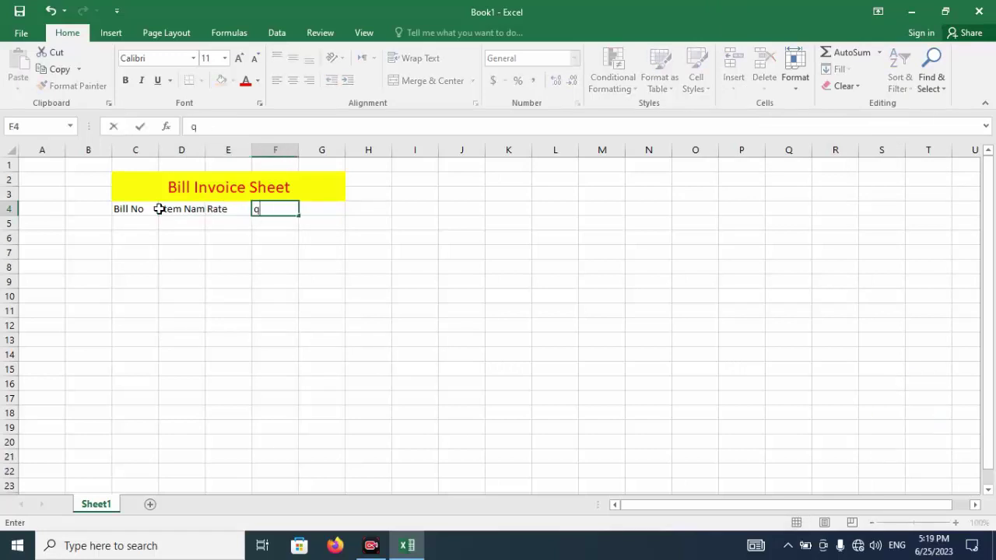
{"action": "type", "text": "Qty"}
{"action": "key", "text": "Tab"}
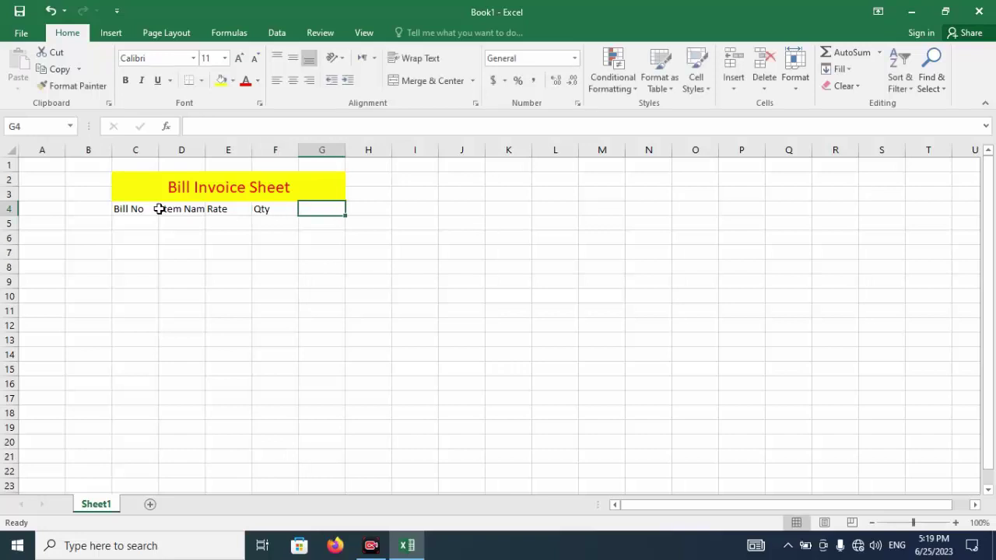
{"action": "type", "text": "Amount"}
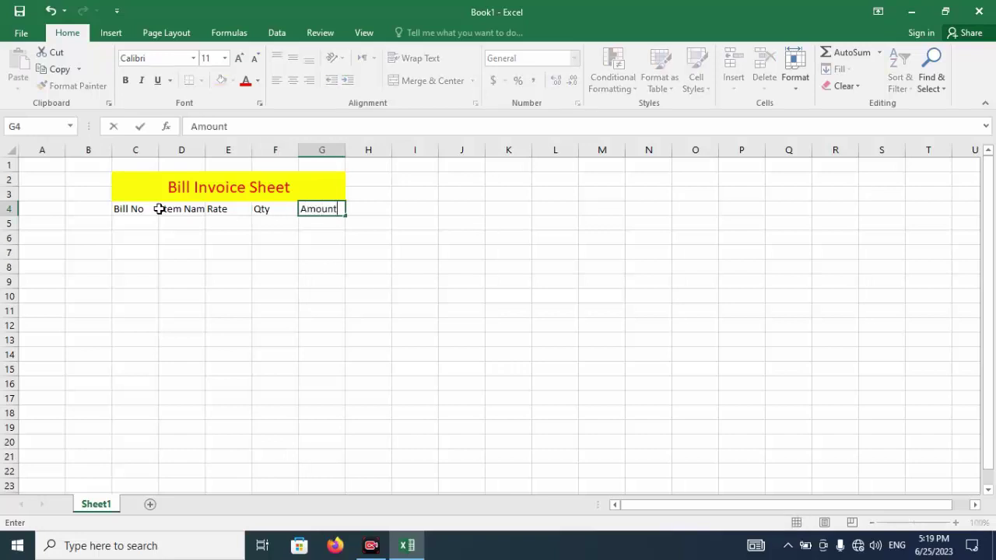
{"action": "key", "text": "Return"}
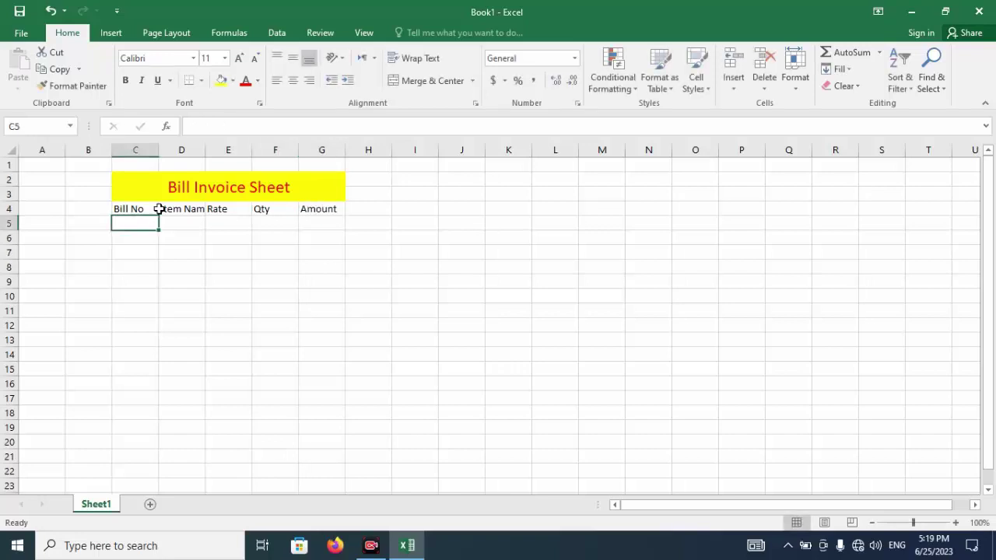
Step: Enter bill numbers 100, 101, 102 and 103 in C5:C8
{"action": "type", "text": "100"}
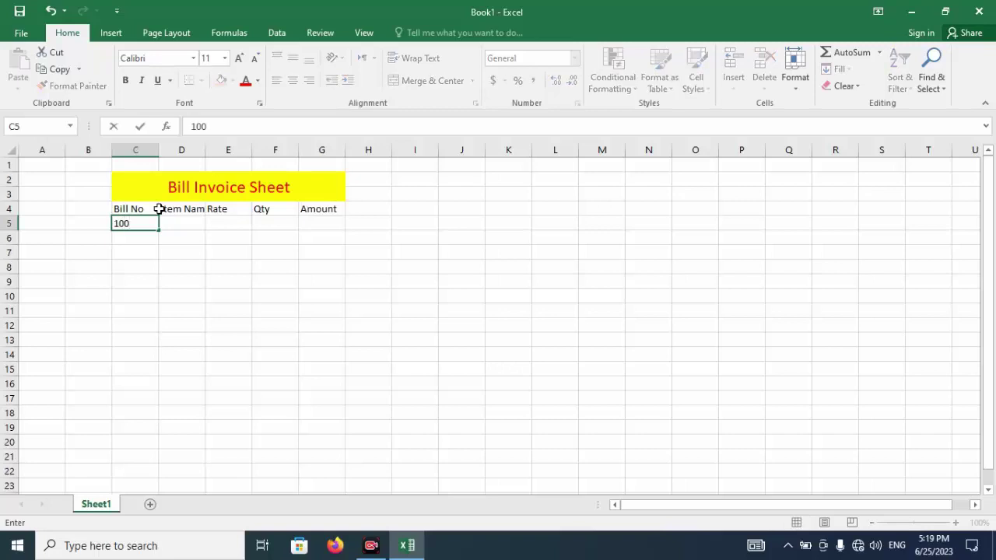
{"action": "key", "text": "Return"}
{"action": "type", "text": "101"}
{"action": "key", "text": "Return"}
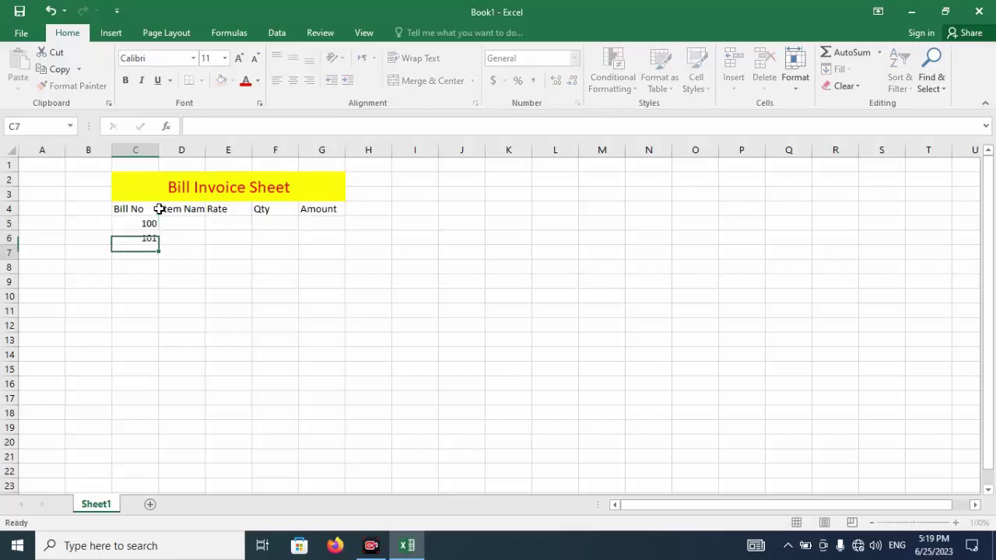
{"action": "type", "text": "10"}
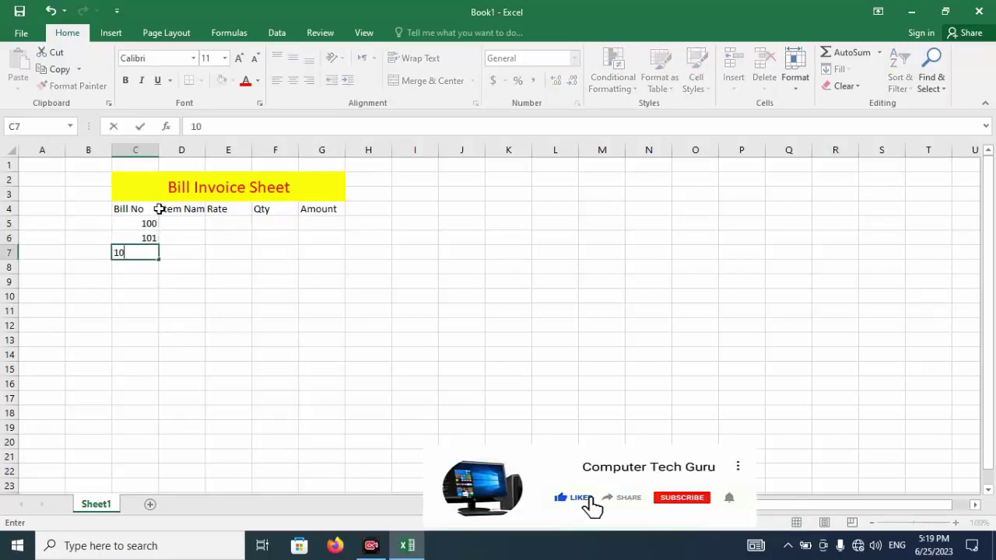
{"action": "type", "text": "2"}
{"action": "key", "text": "Return"}
{"action": "type", "text": "10"}
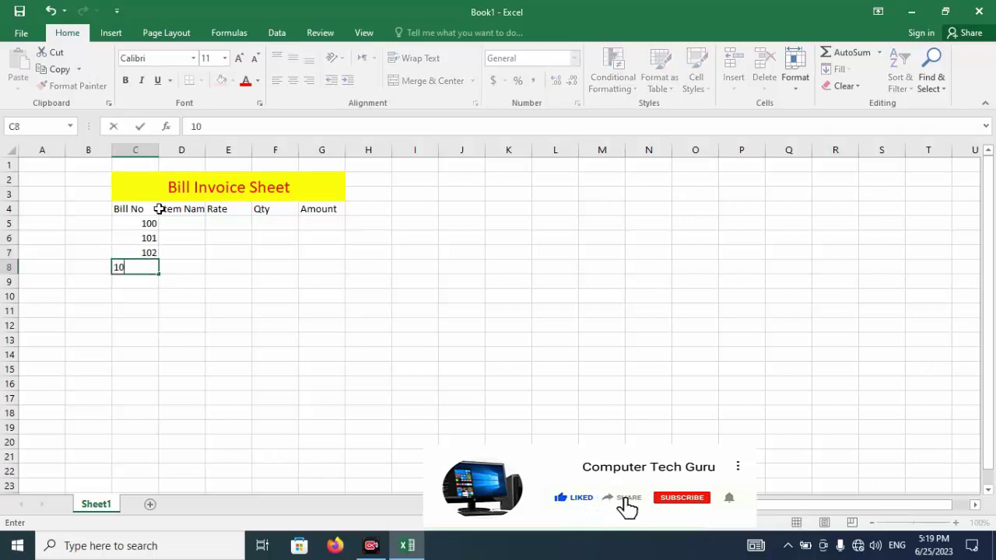
{"action": "type", "text": "3"}
{"action": "key", "text": "Return"}
Step: Enter the item names Mouse, Keyborad, Lcd and Disk in D5:D8
{"action": "key", "text": "Right"}
{"action": "key", "text": "Up"}
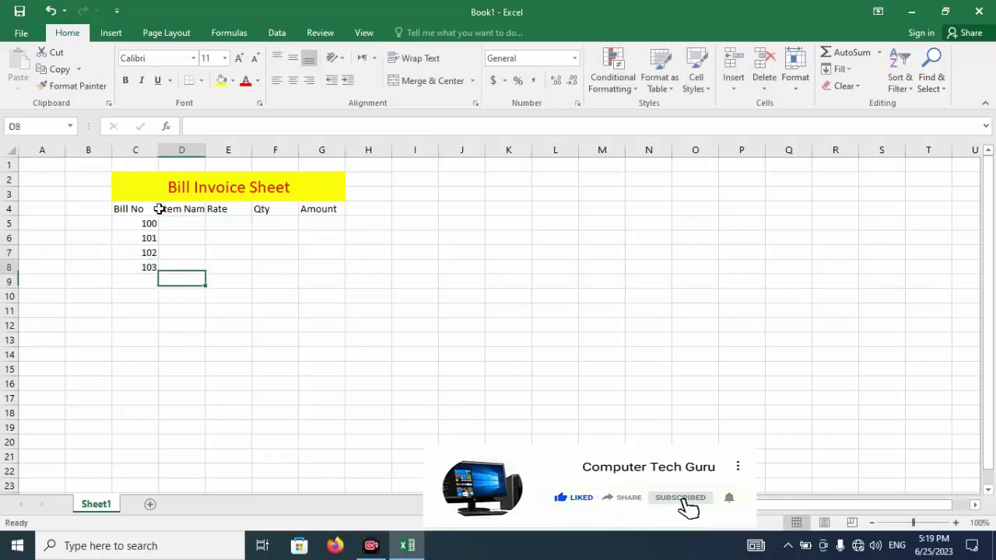
{"action": "key", "text": "Up"}
{"action": "key", "text": "Up"}
{"action": "key", "text": "Up"}
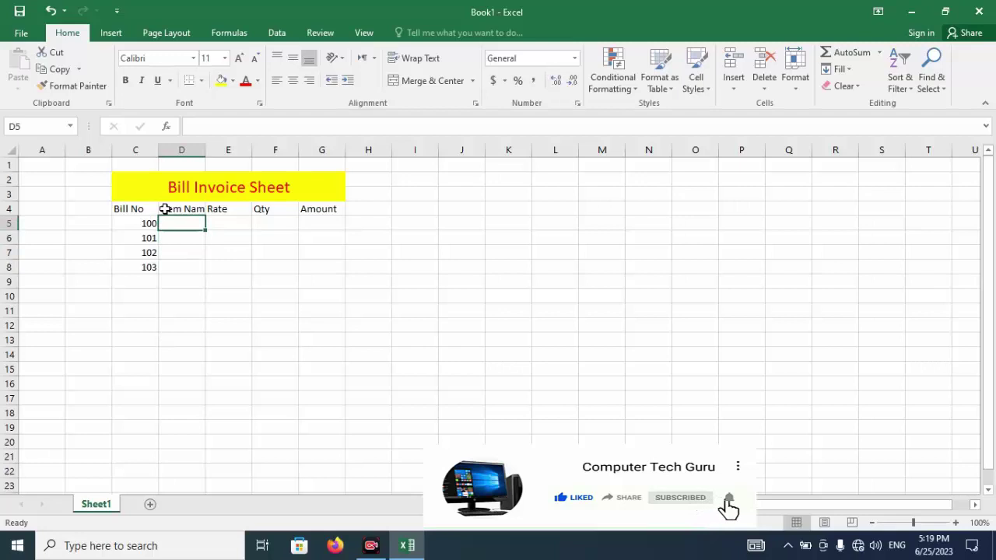
{"action": "type", "text": "M"}
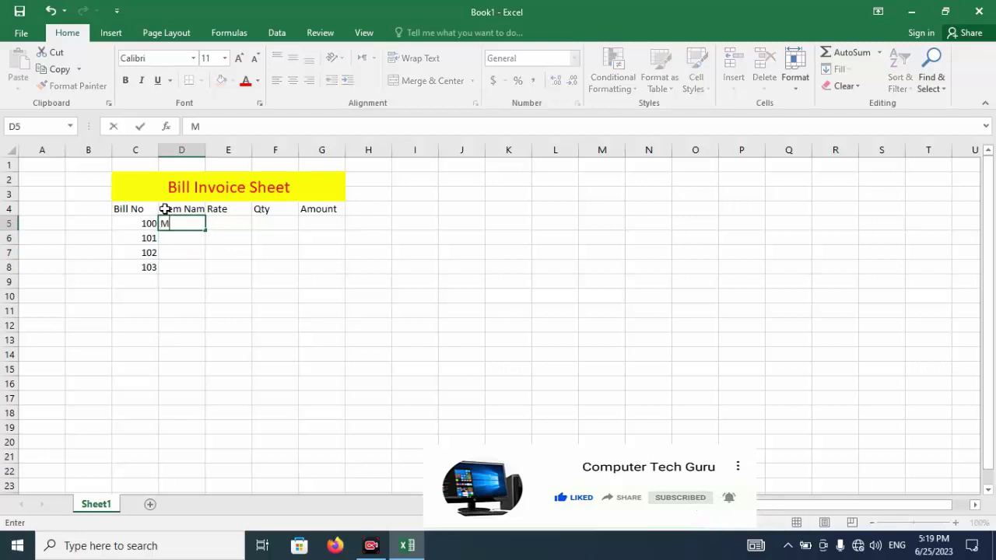
{"action": "type", "text": "ouse"}
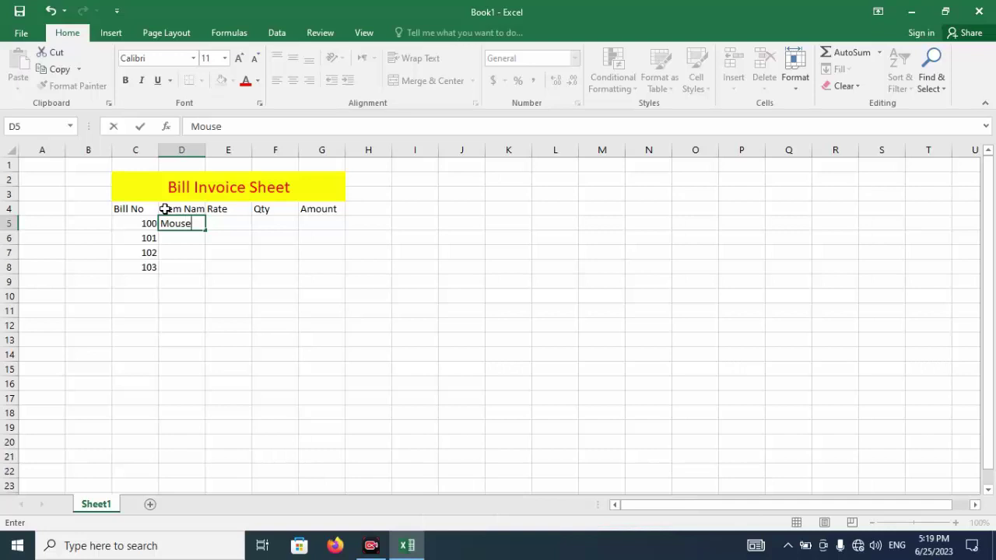
{"action": "key", "text": "Return"}
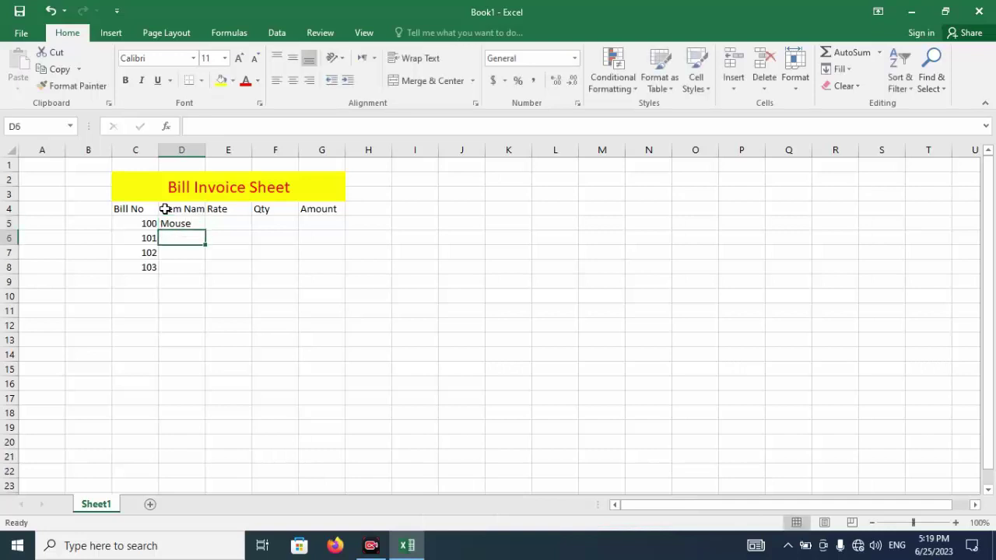
{"action": "type", "text": "K"}
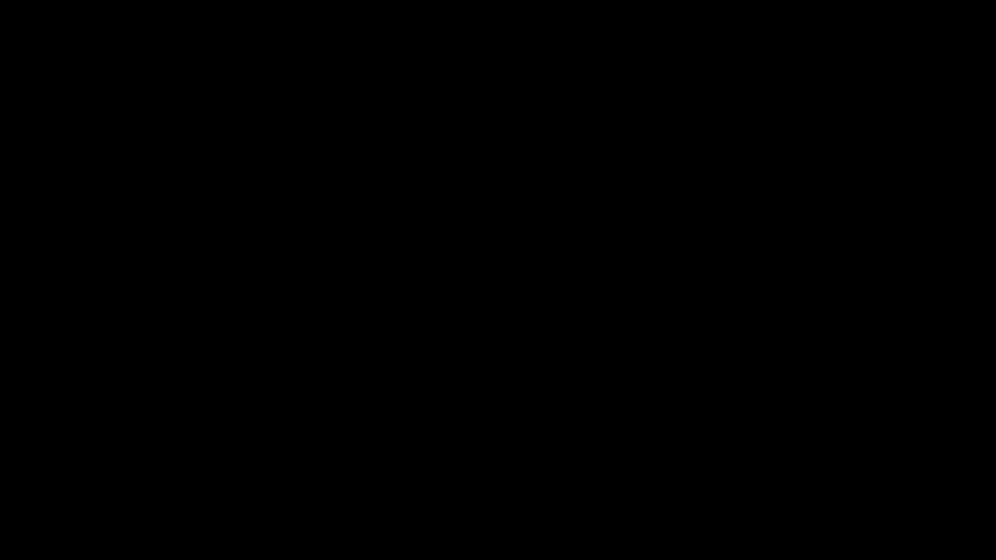
{"action": "type", "text": "d"}
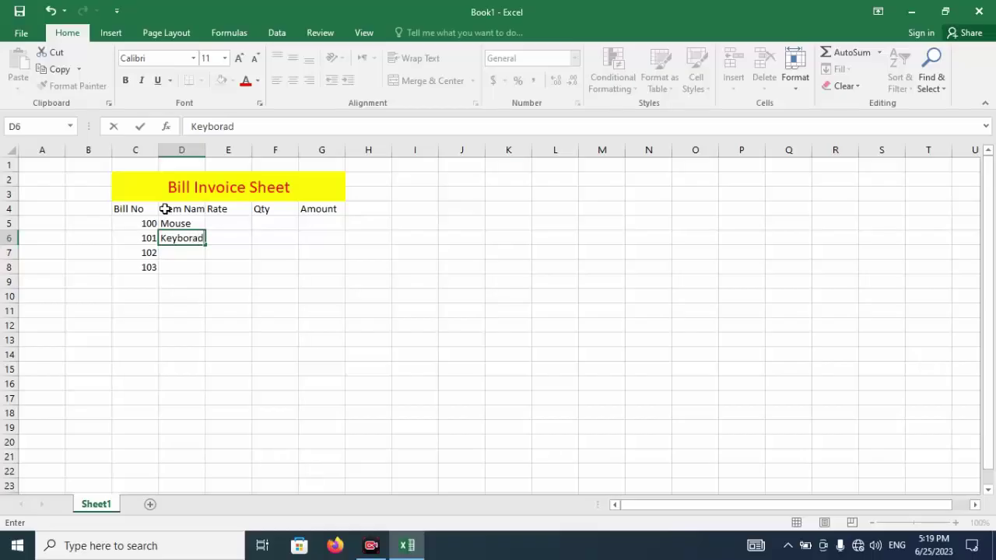
{"action": "key", "text": "Return"}
{"action": "type", "text": "Lc"}
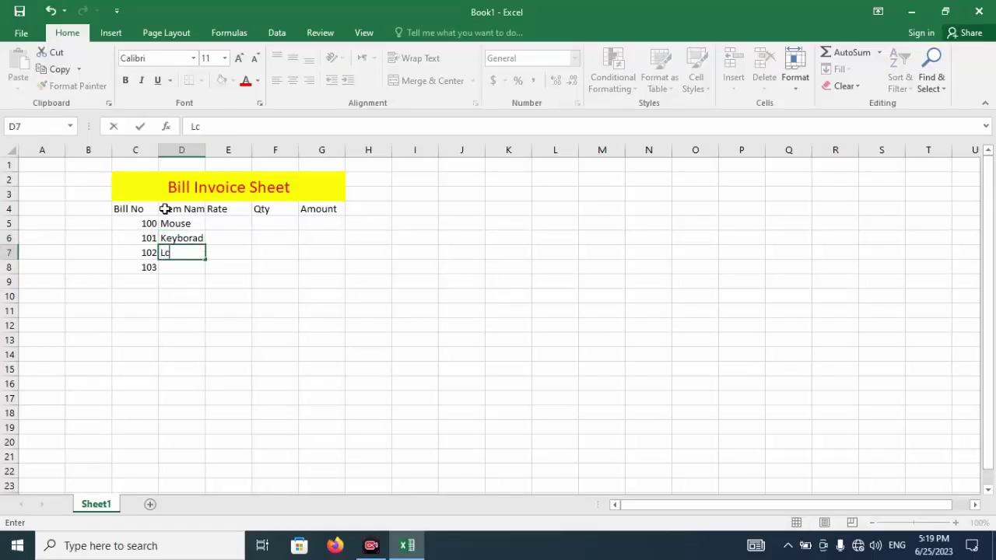
{"action": "type", "text": "d"}
{"action": "key", "text": "Return"}
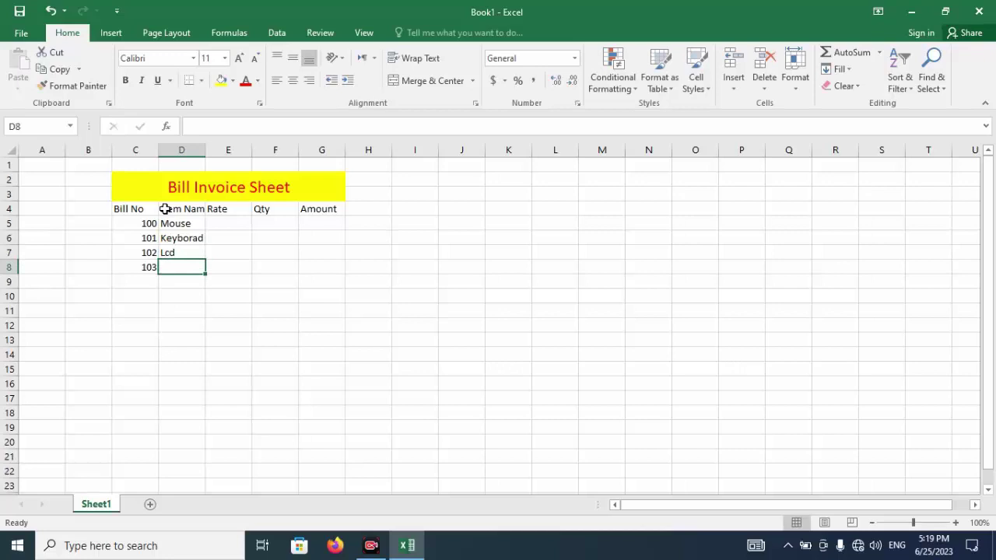
{"action": "type", "text": "Di"}
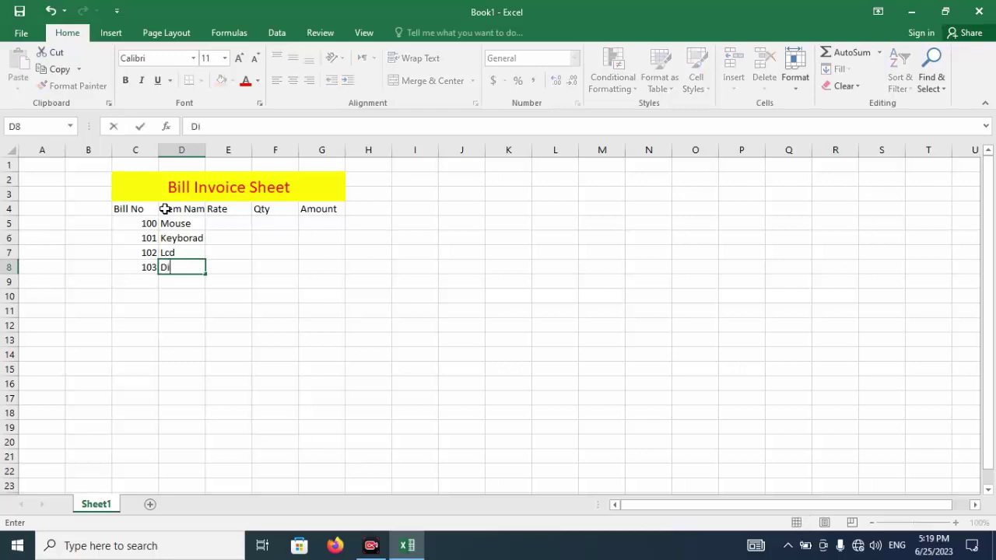
{"action": "type", "text": "sk"}
{"action": "key", "text": "Tab"}
{"action": "key", "text": "Up"}
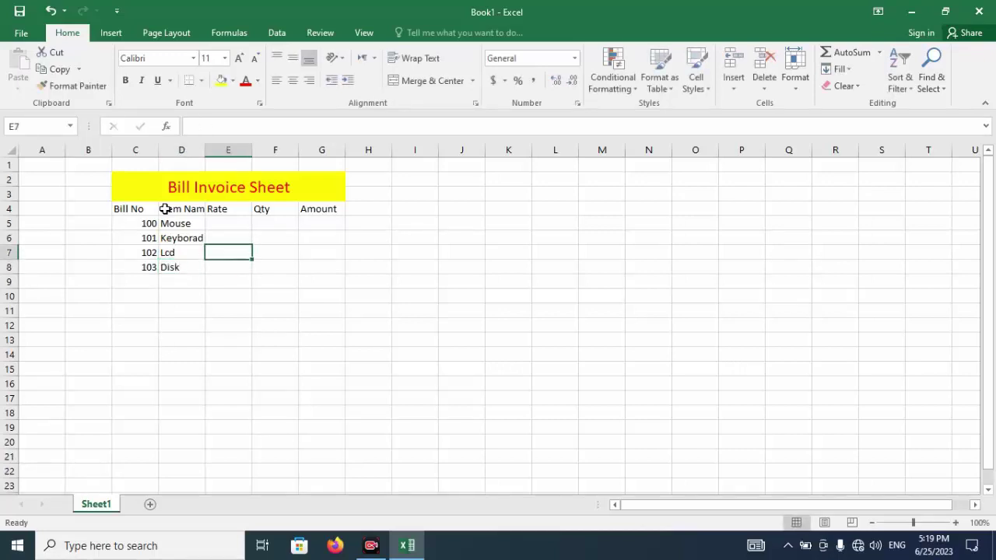
{"action": "key", "text": "Up"}
{"action": "key", "text": "Up"}
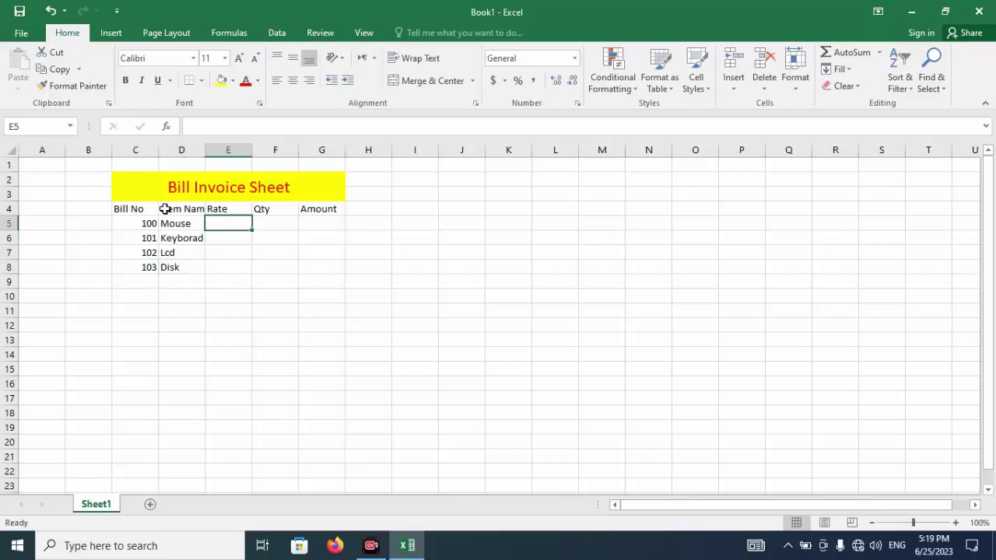
Step: Enter rate 250 with qty 12 for Mouse, and 400 with qty 5 for Keyborad
{"action": "type", "text": "250"}
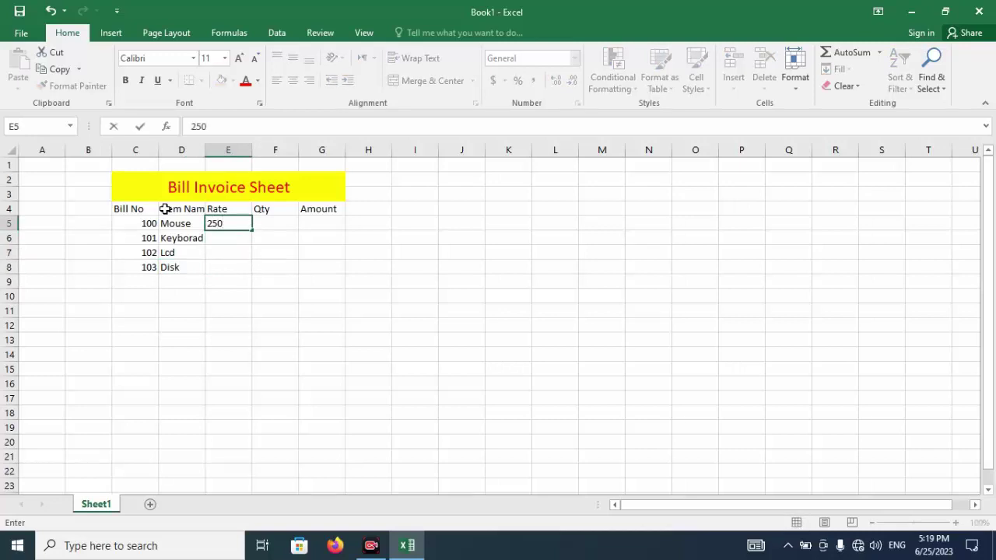
{"action": "key", "text": "Tab"}
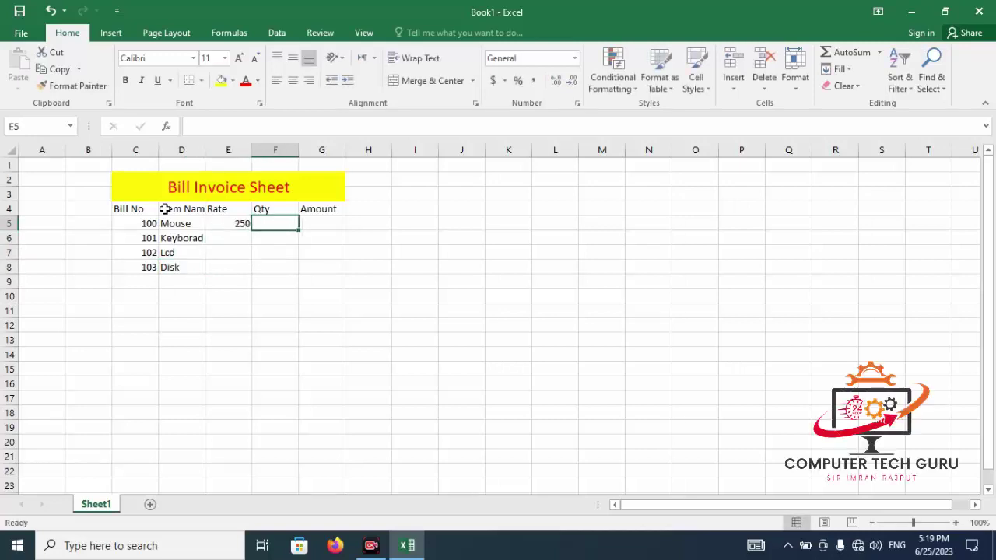
{"action": "type", "text": "12"}
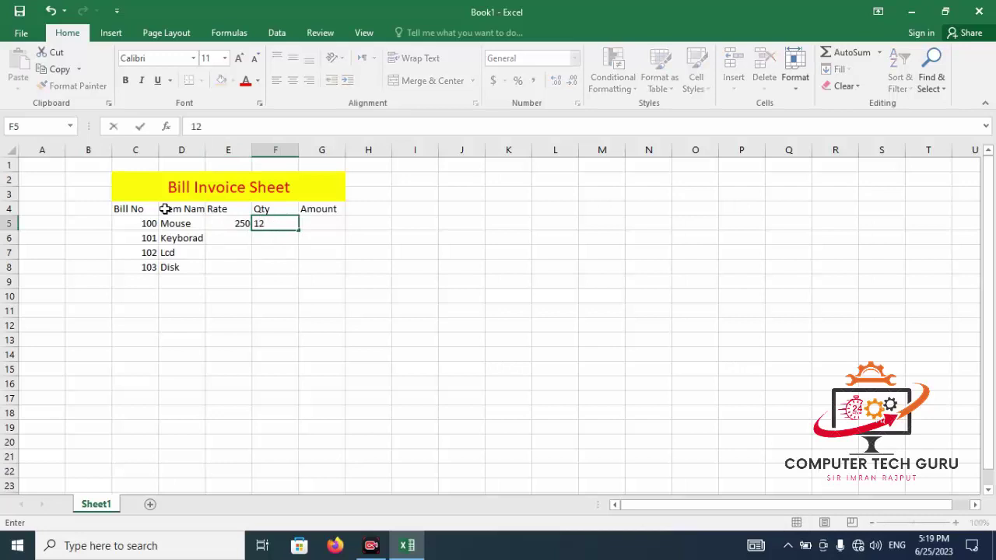
{"action": "key", "text": "Return"}
{"action": "key", "text": "Left"}
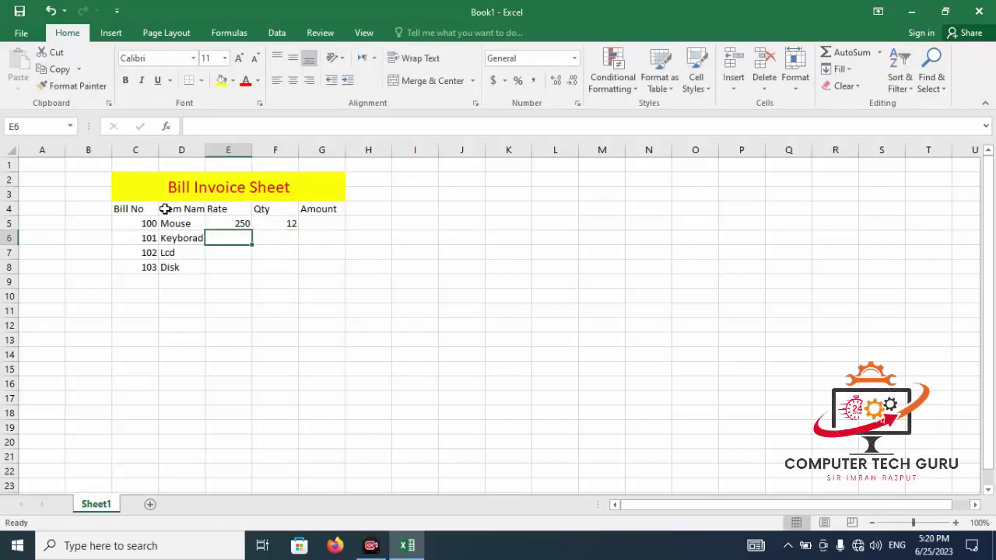
{"action": "type", "text": "400"}
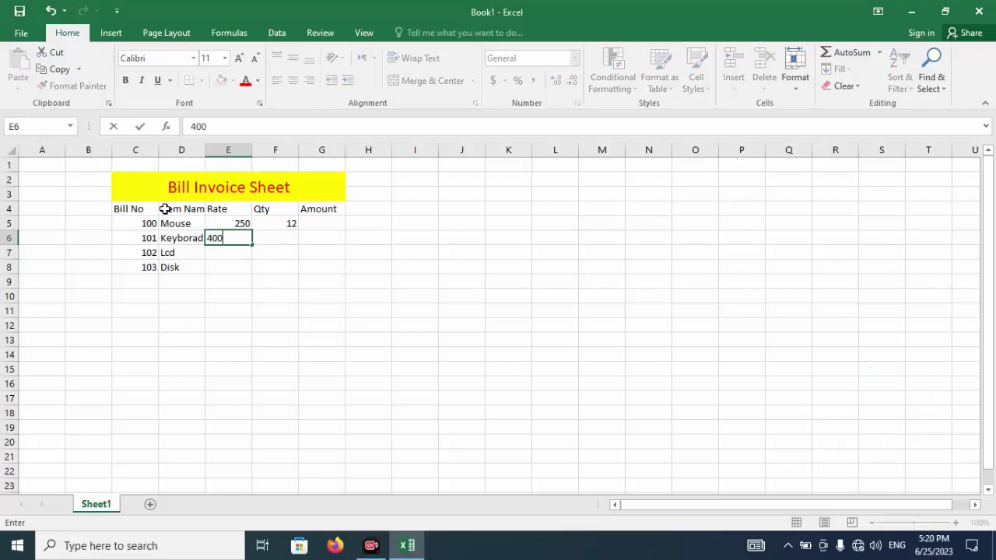
{"action": "key", "text": "Tab"}
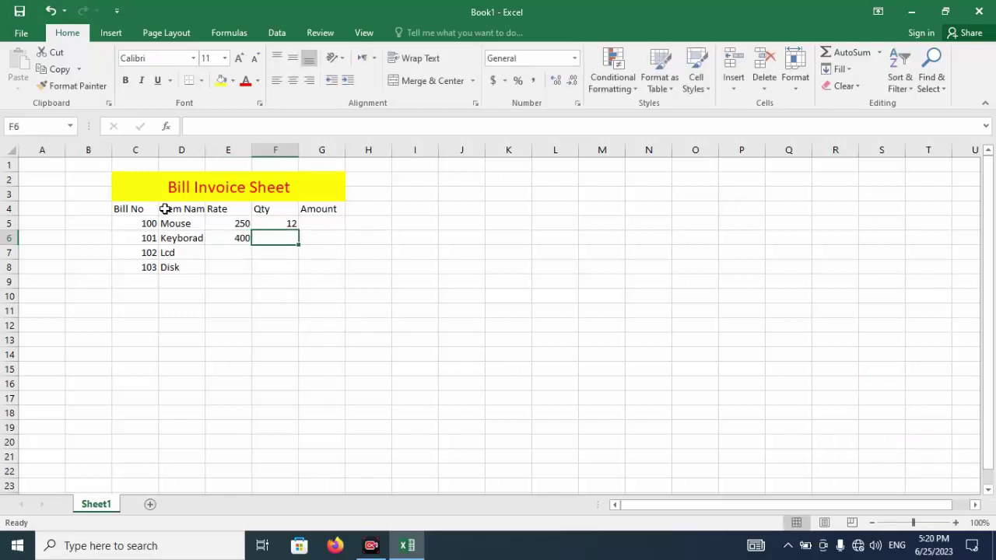
{"action": "type", "text": "5"}
{"action": "key", "text": "Return"}
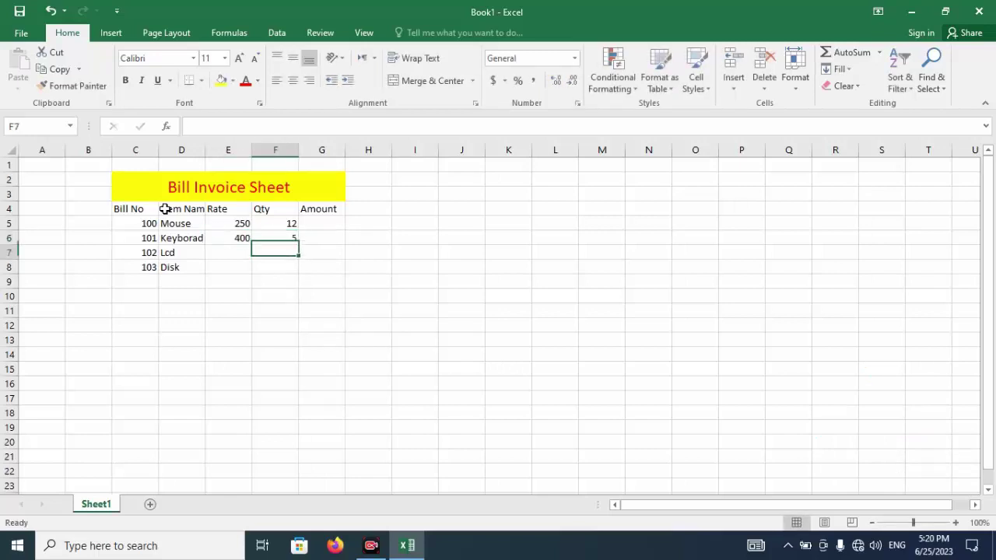
{"action": "key", "text": "Left"}
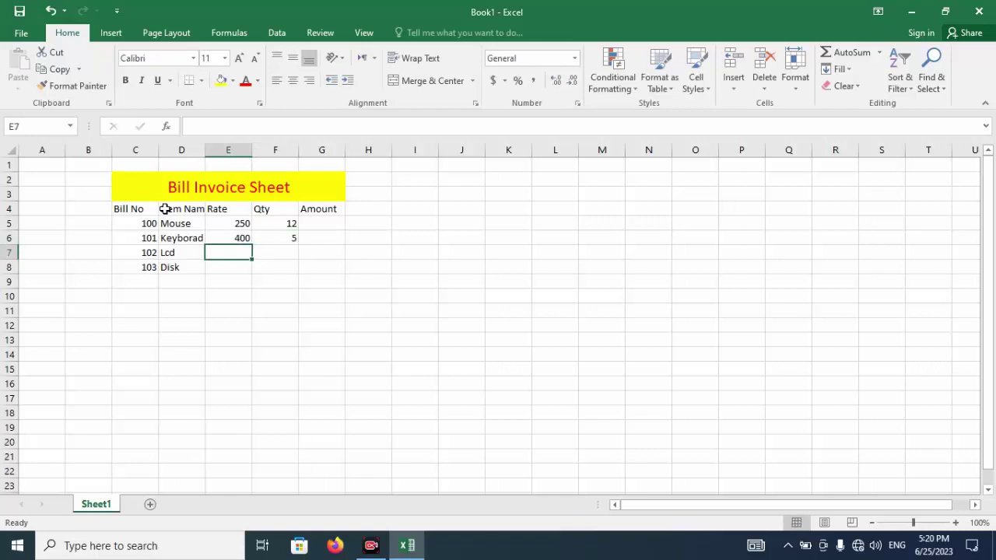
Step: Enter rate 4000 with qty 2 for Lcd, and 700 with qty 7 for Disk
{"action": "type", "text": "4000"}
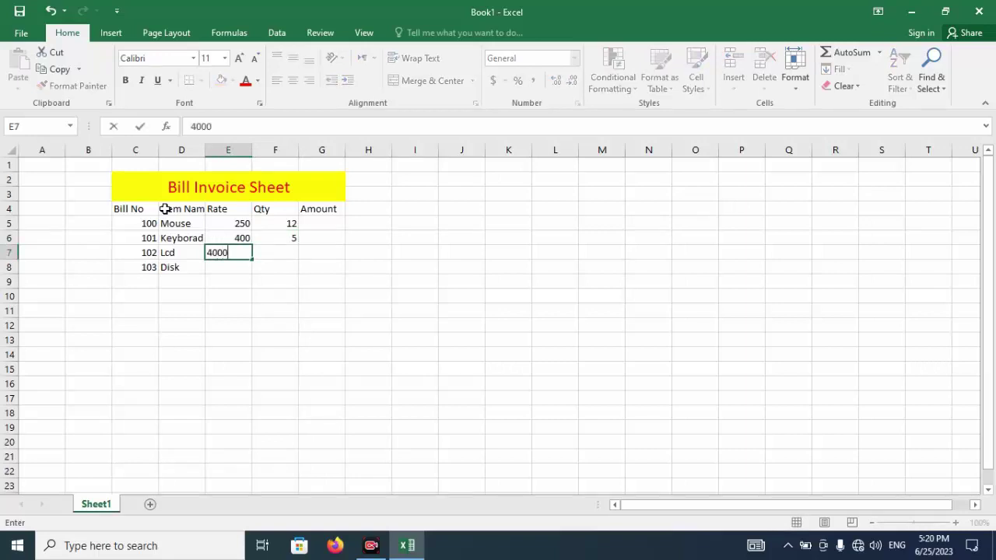
{"action": "key", "text": "Right"}
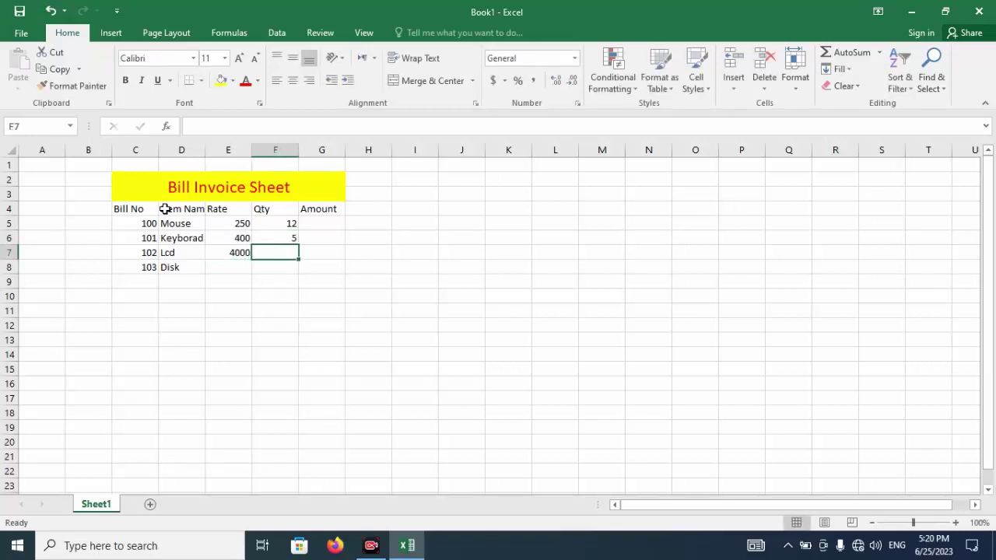
{"action": "type", "text": "2"}
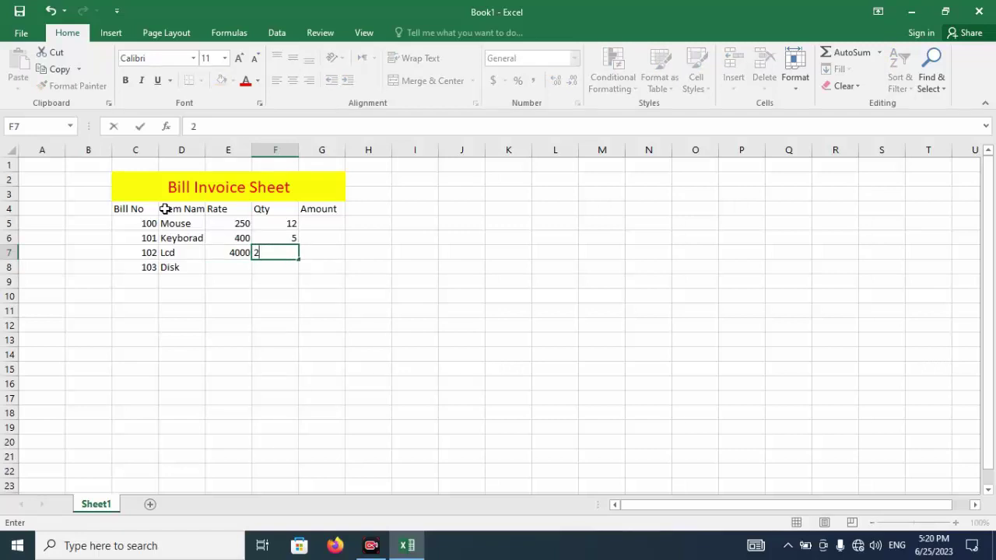
{"action": "key", "text": "Return"}
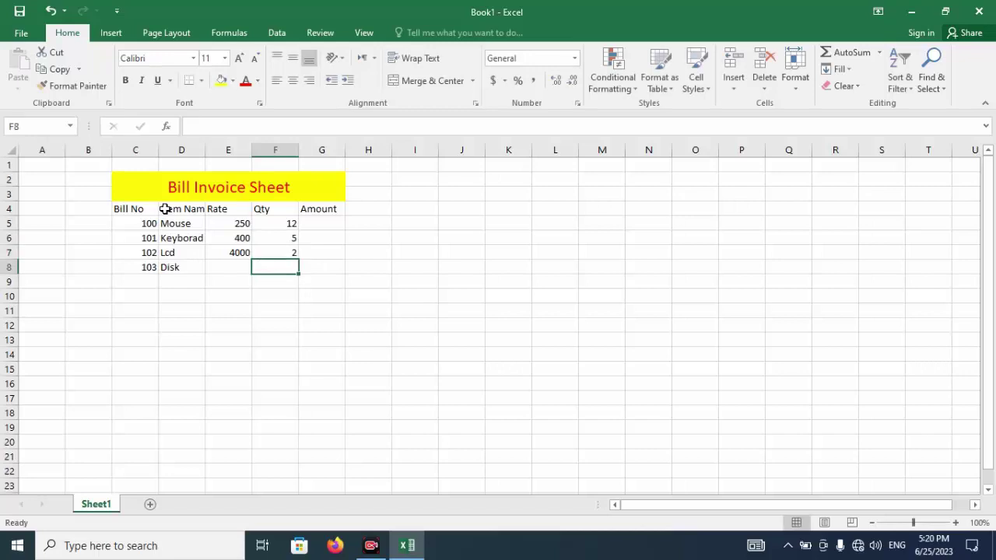
{"action": "key", "text": "Left"}
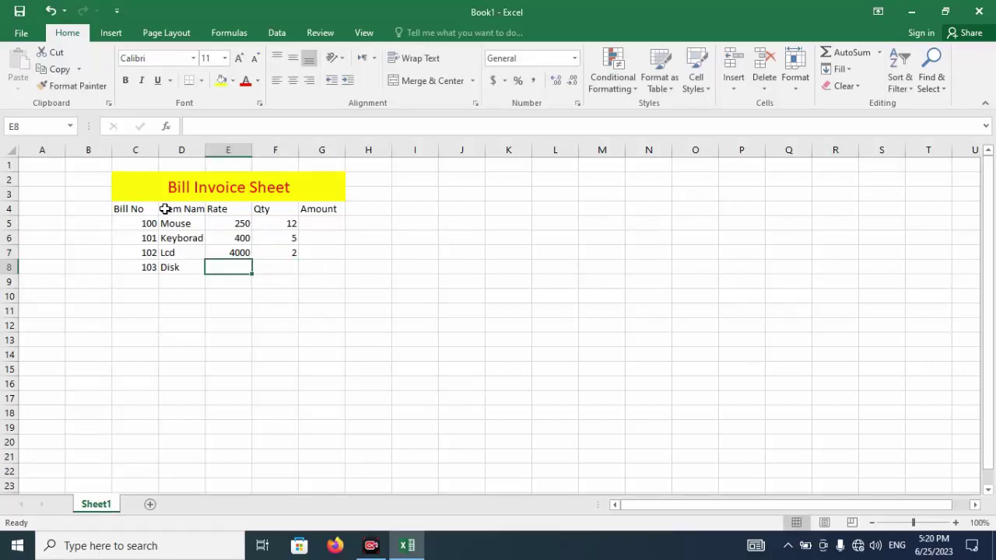
{"action": "type", "text": "70"}
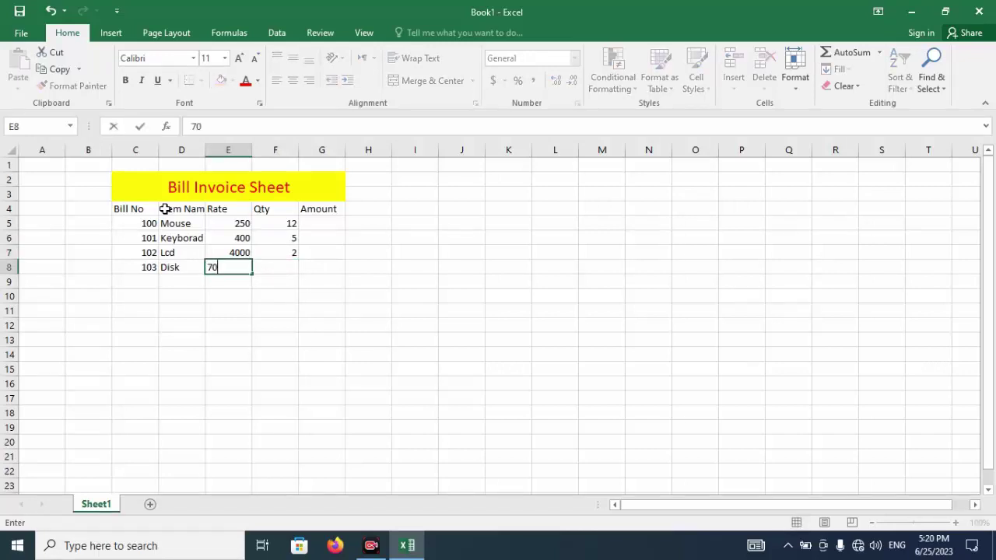
{"action": "type", "text": "0"}
{"action": "key", "text": "Right"}
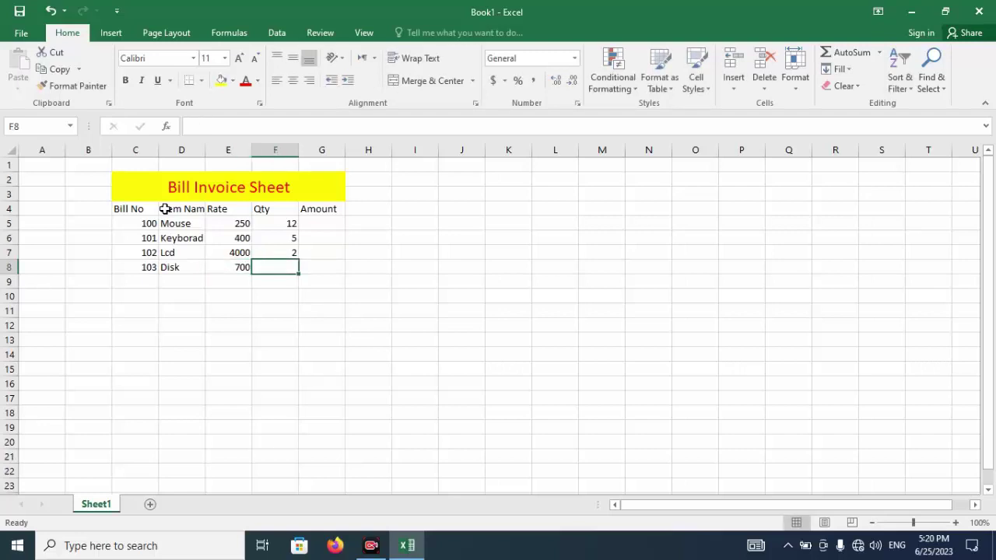
{"action": "type", "text": "7"}
{"action": "key", "text": "Right"}
{"action": "key", "text": "Up"}
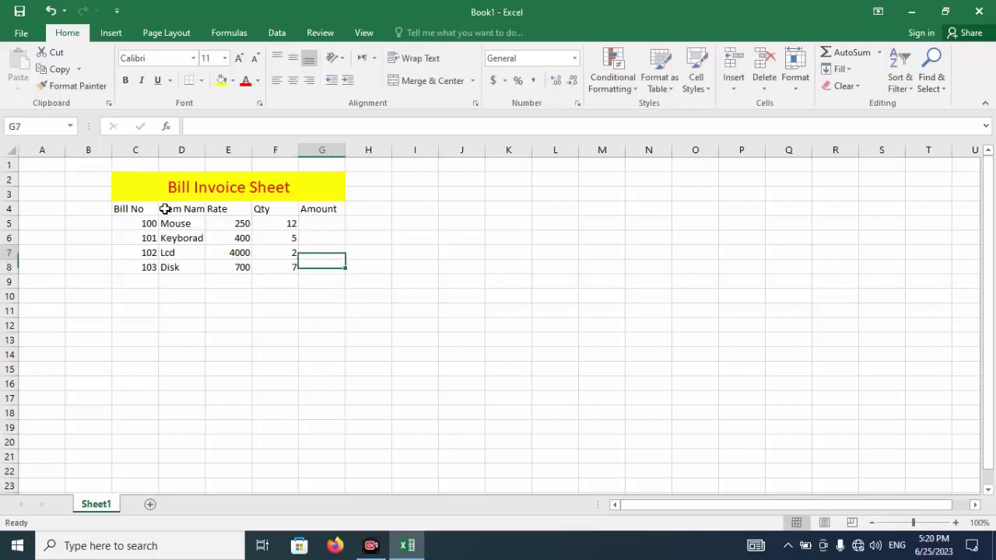
{"action": "key", "text": "Up"}
{"action": "key", "text": "Up"}
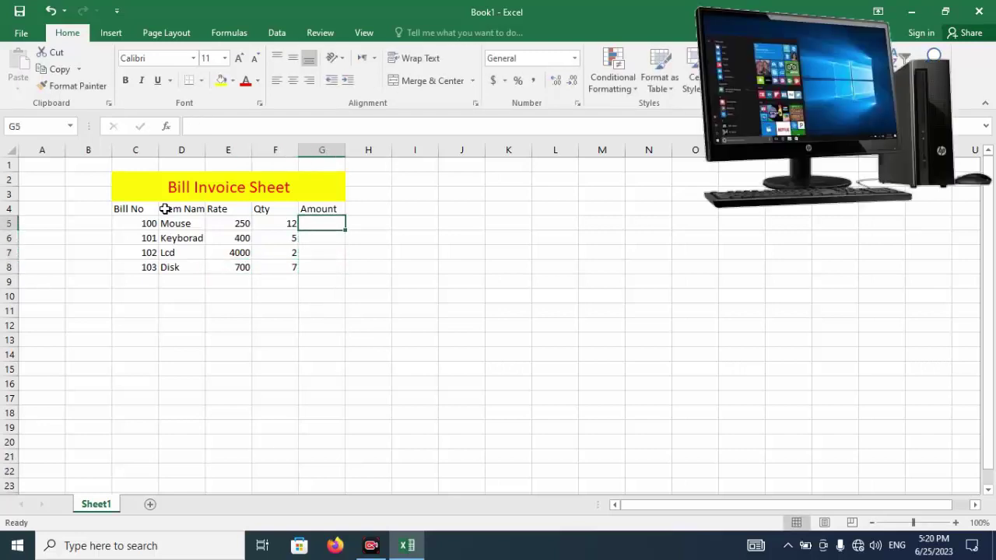
Step: Enter the formula =E5*F5 in G5 so Mouse's amount shows 3000
{"action": "type", "text": "="}
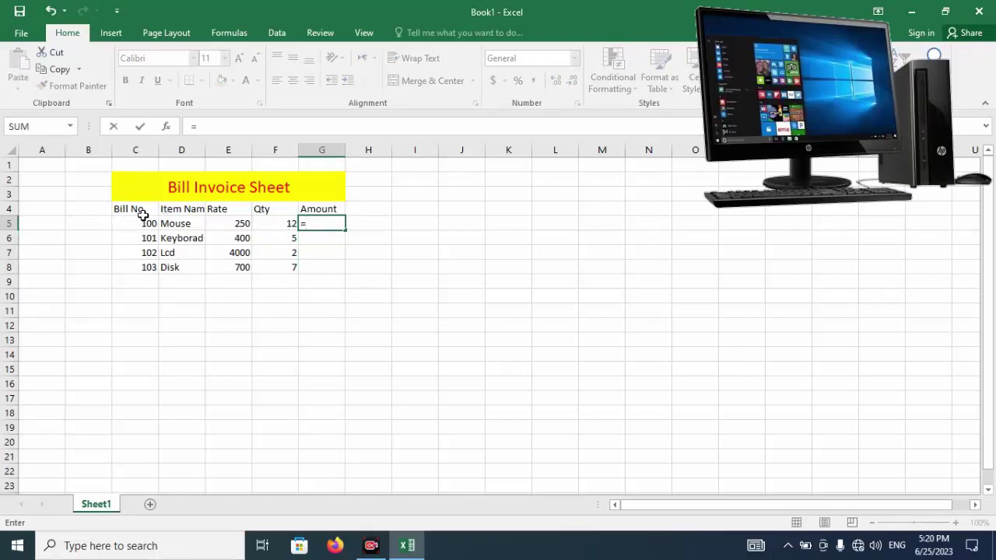
{"action": "left_click", "coordinate": [238, 223]}
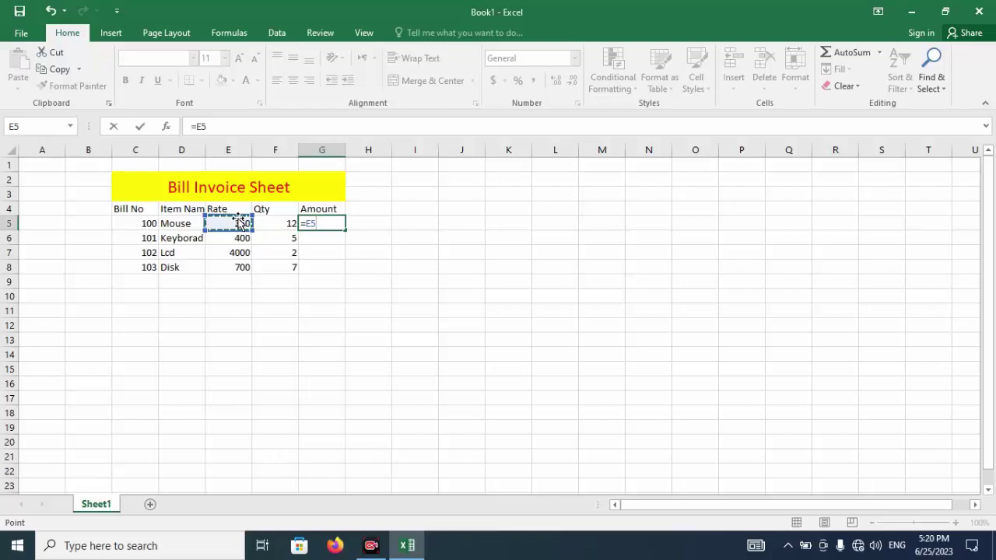
{"action": "type", "text": "*"}
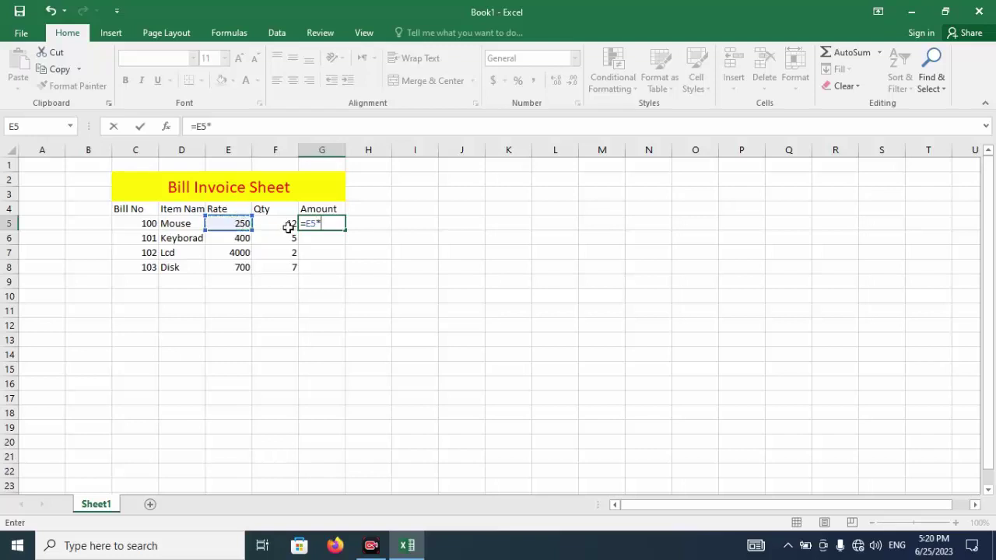
{"action": "left_click", "coordinate": [287, 225]}
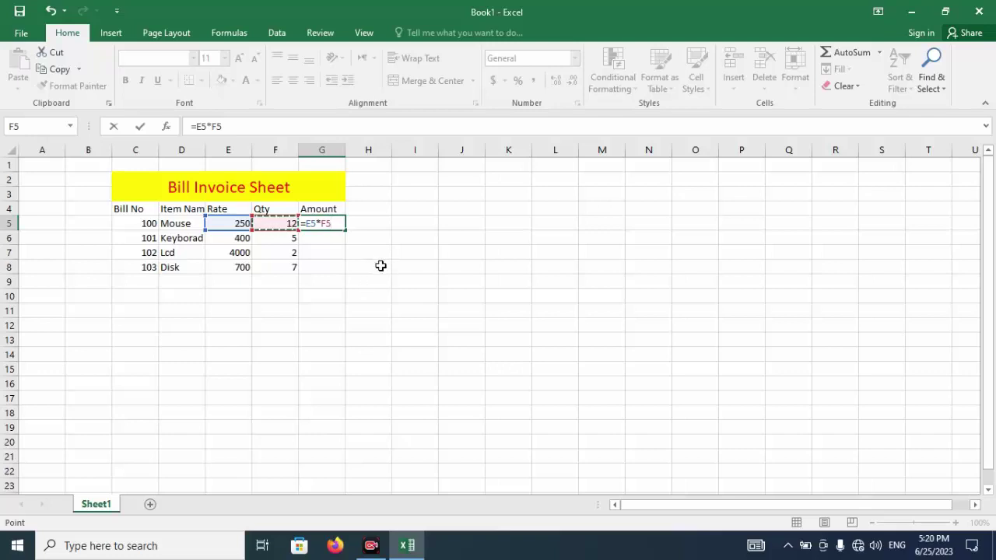
{"action": "key", "text": "Return"}
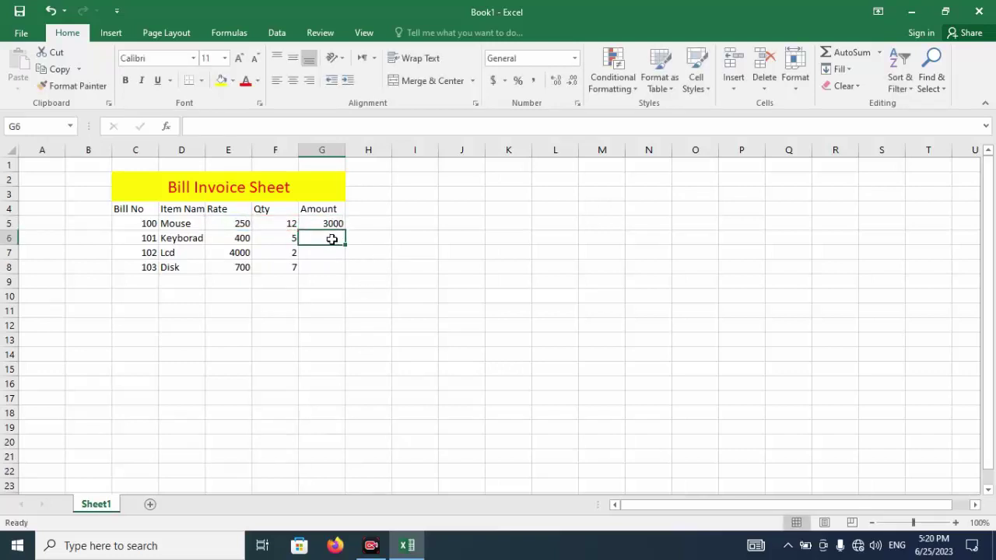
Step: Fill the amount formula down to G8, giving 2000, 8000 and 4900
{"action": "left_click", "coordinate": [329, 223]}
{"action": "left_click_drag", "start_coordinate": [346, 231], "coordinate": [346, 270]}
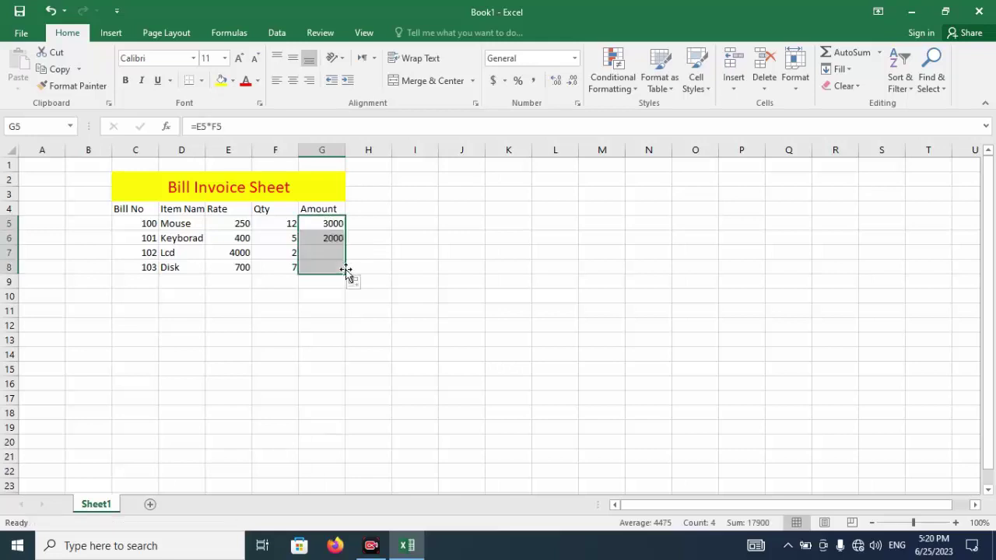
{"action": "left_click", "coordinate": [288, 282]}
Step: Label F9 'total' and enter a sum of G5:G8 in G9
{"action": "type", "text": "tot"}
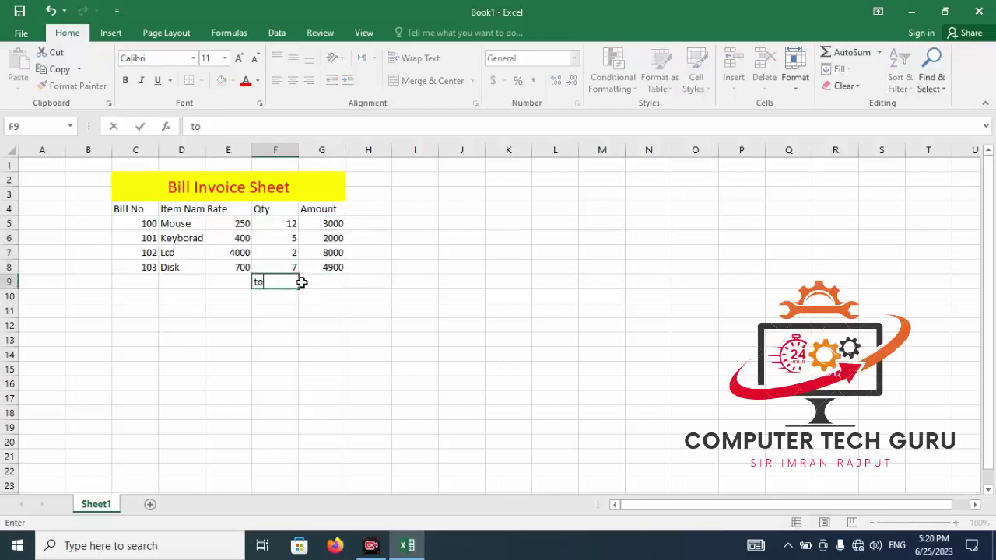
{"action": "type", "text": "al"}
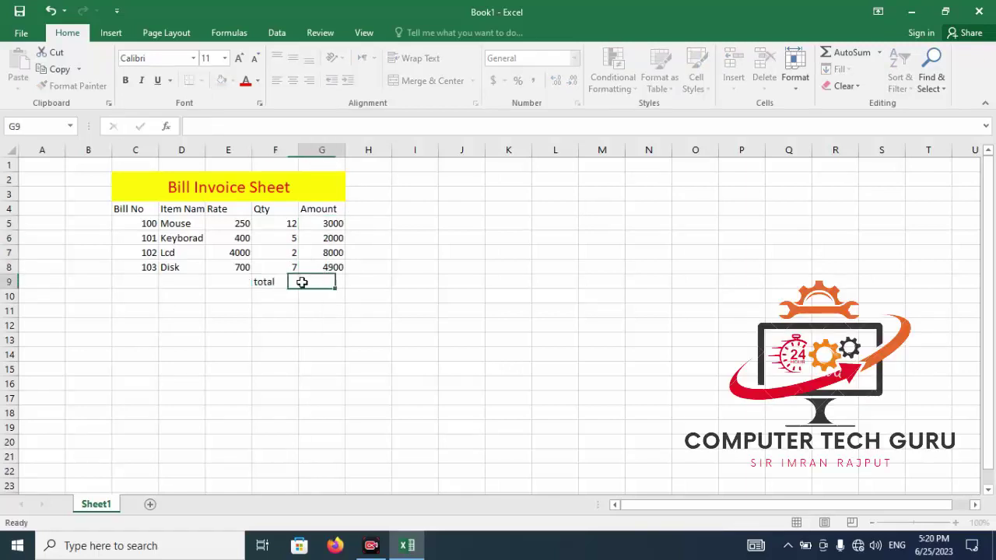
{"action": "left_click", "coordinate": [301, 282]}
{"action": "type", "text": "=sm"}
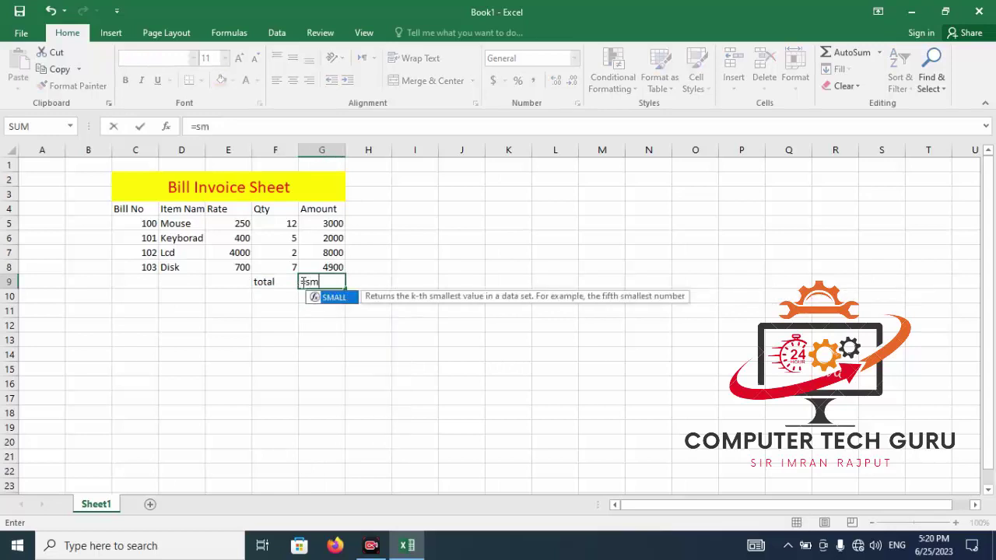
{"action": "type", "text": "u("}
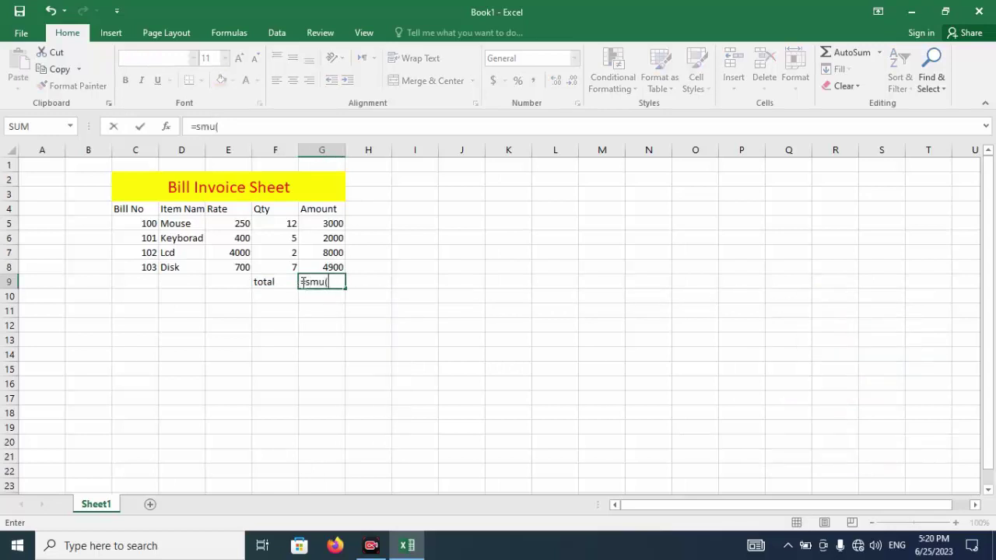
{"action": "key", "text": "Up"}
{"action": "key", "text": "shift+Up"}
{"action": "key", "text": "shift+Up"}
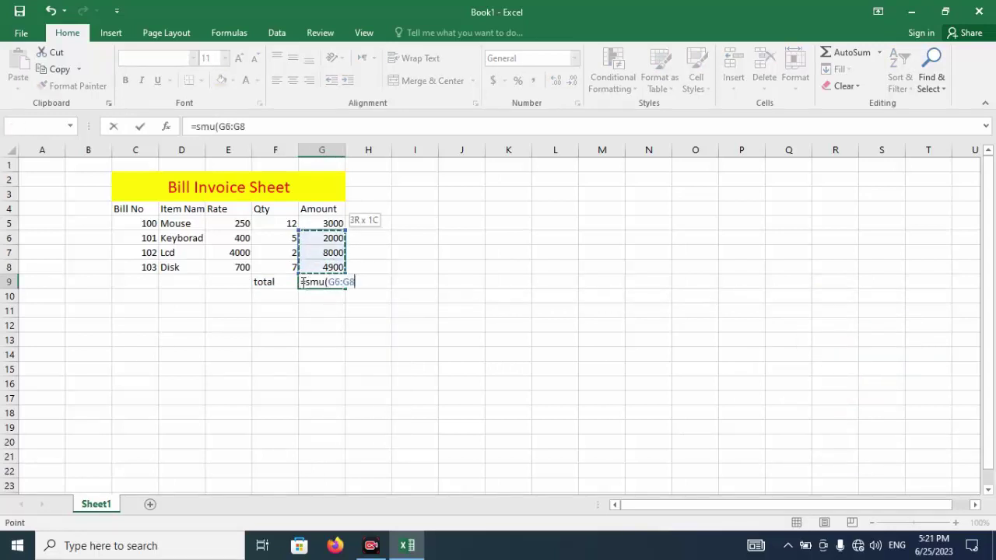
{"action": "key", "text": "shift+Up"}
{"action": "type", "text": ")"}
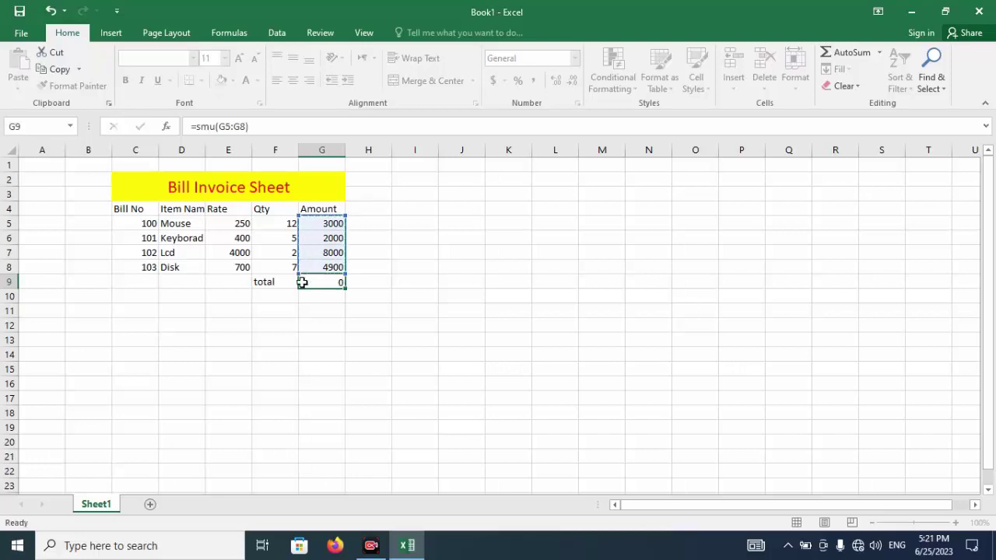
{"action": "key", "text": "Return"}
Step: Correct the misspelled SUM function so G9 shows 17900
{"action": "double_click", "coordinate": [311, 282]}
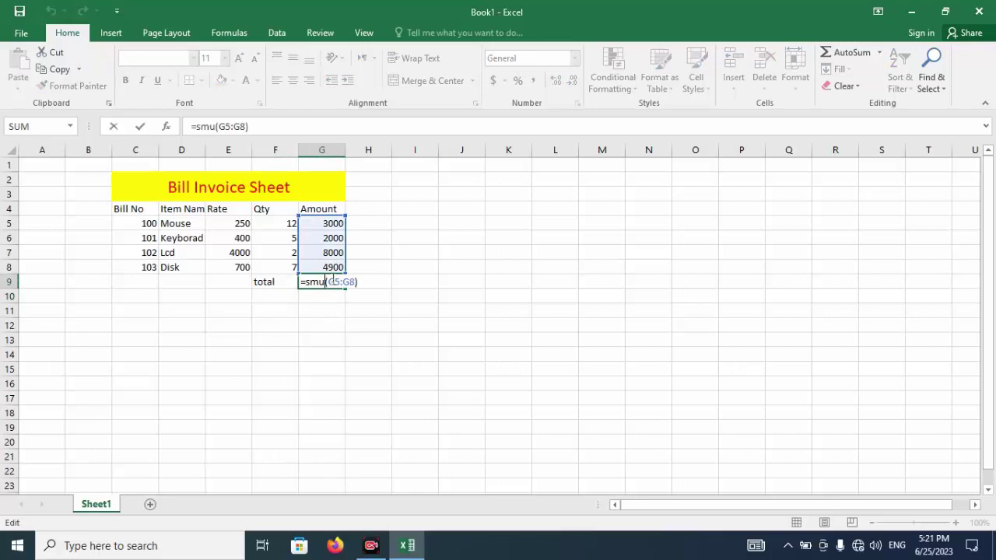
{"action": "key", "text": "BackSpace"}
{"action": "key", "text": "BackSpace"}
{"action": "type", "text": "u"}
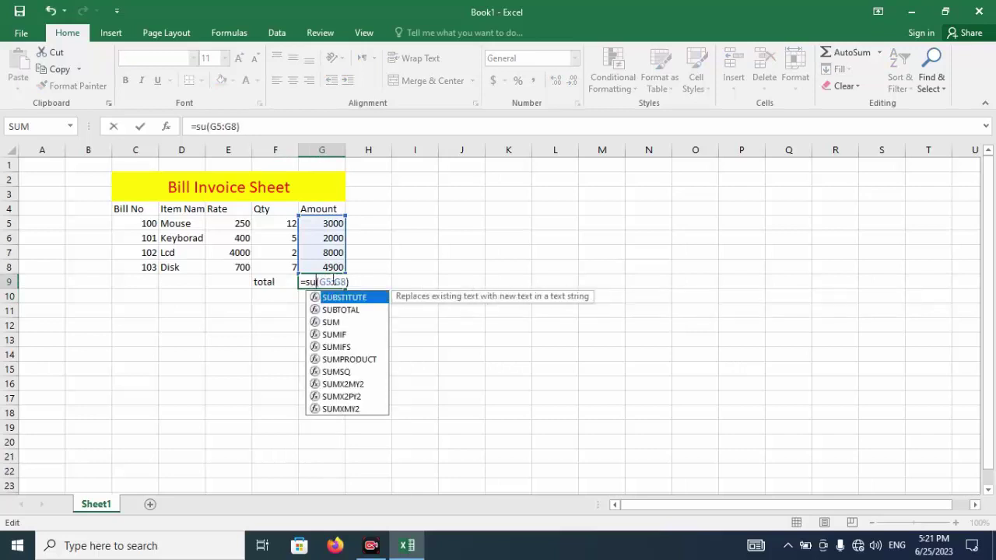
{"action": "type", "text": "m"}
{"action": "key", "text": "Return"}
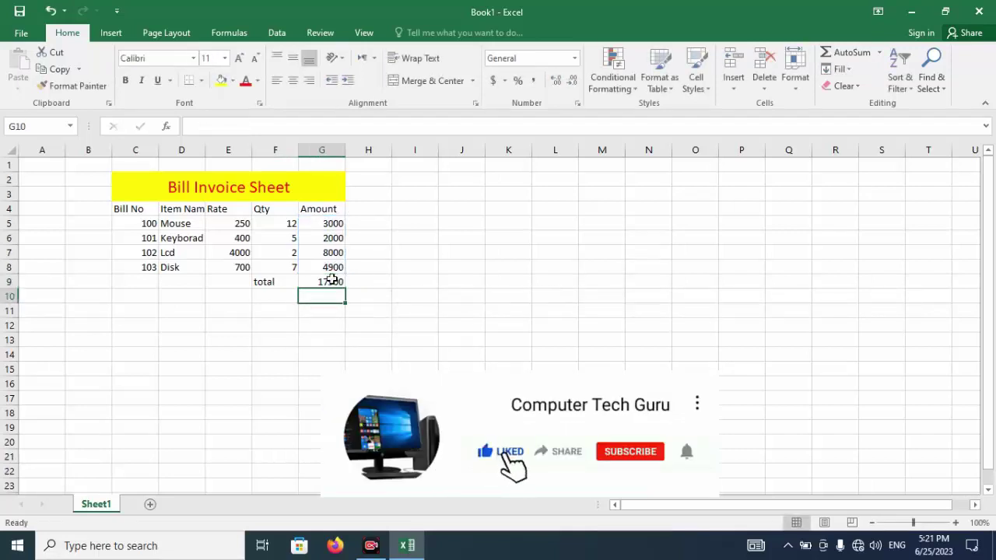
Step: Label F10 'Gst 10%' and enter =G9*10%/100 in G10, showing 17.9
{"action": "left_click", "coordinate": [278, 295]}
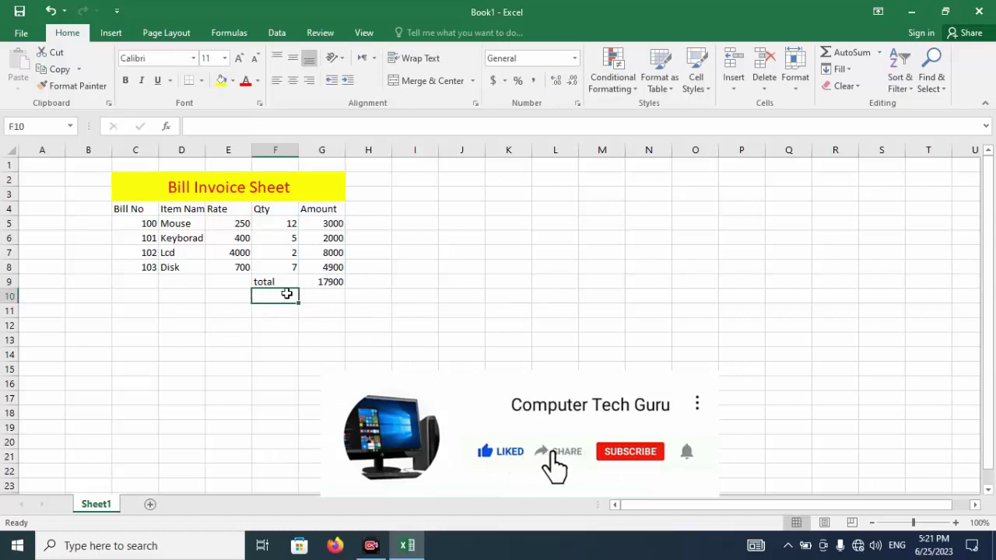
{"action": "type", "text": "Gst"}
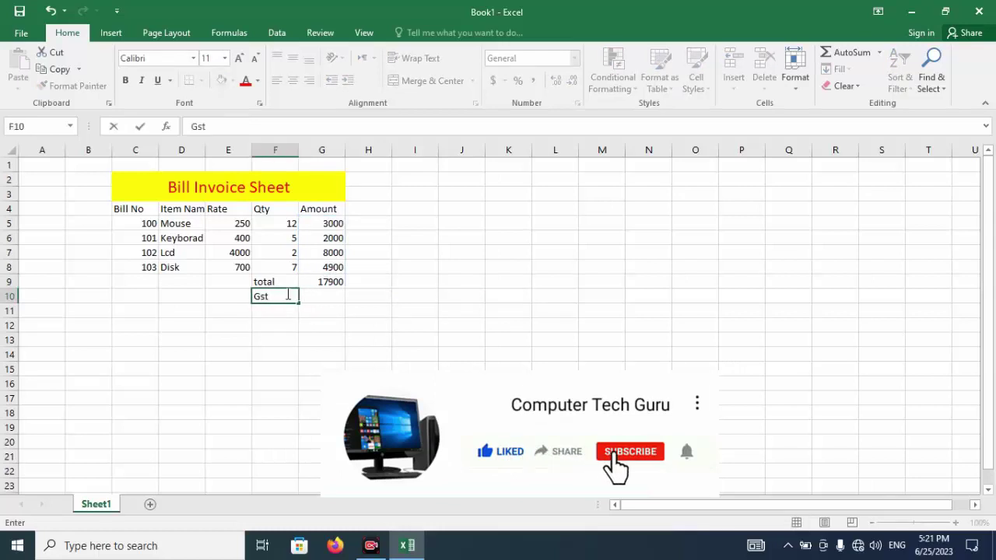
{"action": "type", "text": " 10"}
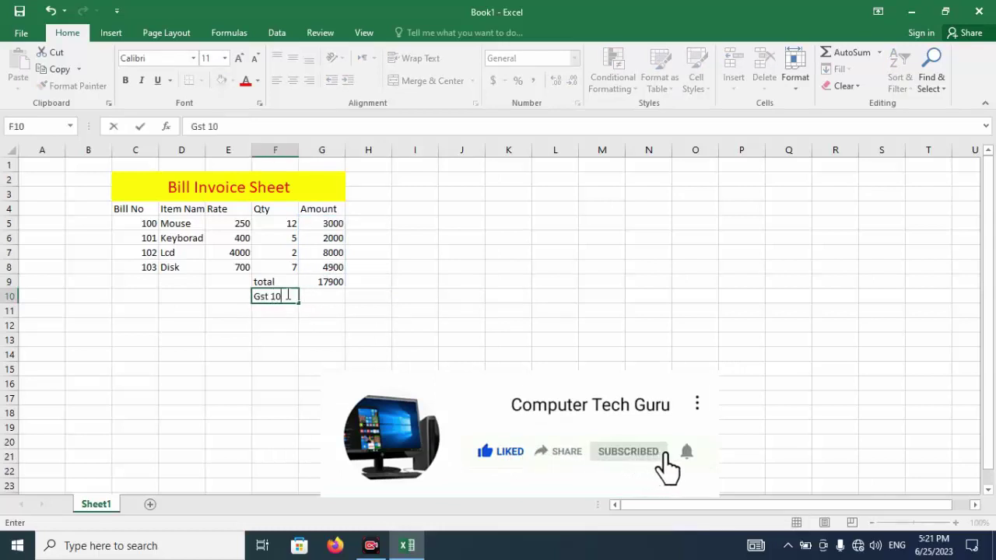
{"action": "type", "text": "%"}
{"action": "key", "text": "Tab"}
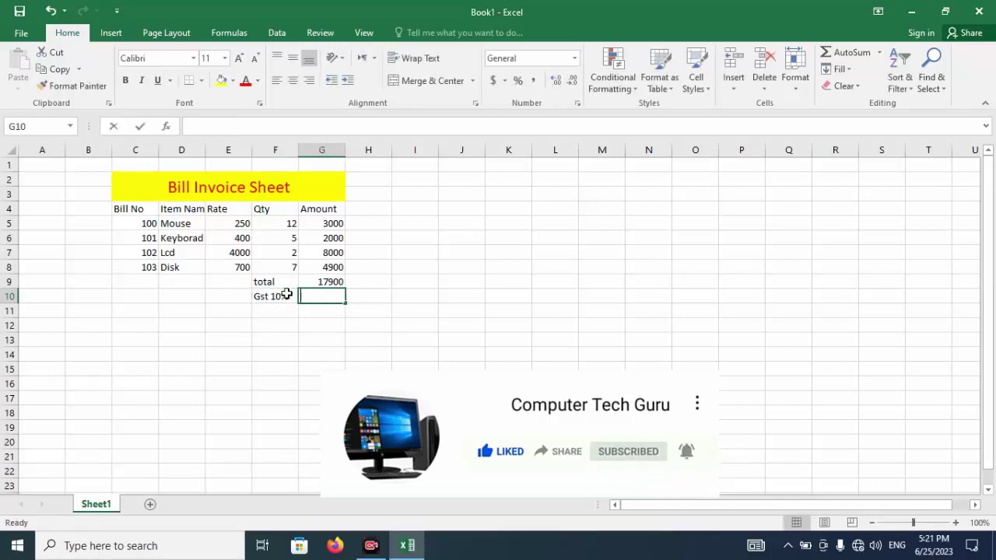
{"action": "type", "text": "="}
{"action": "key", "text": "Up"}
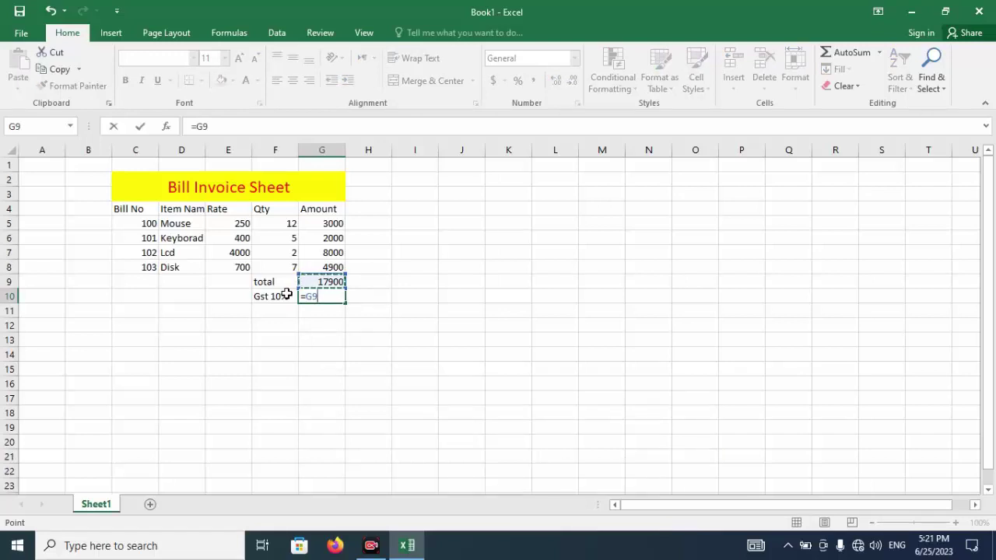
{"action": "type", "text": "*10"}
{"action": "type", "text": "%"}
{"action": "type", "text": "/100"}
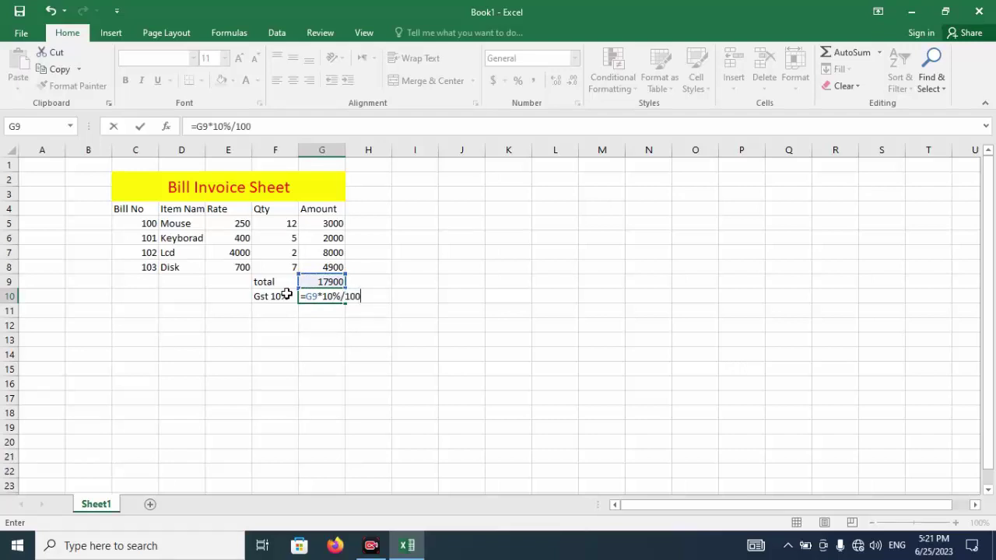
{"action": "key", "text": "Return"}
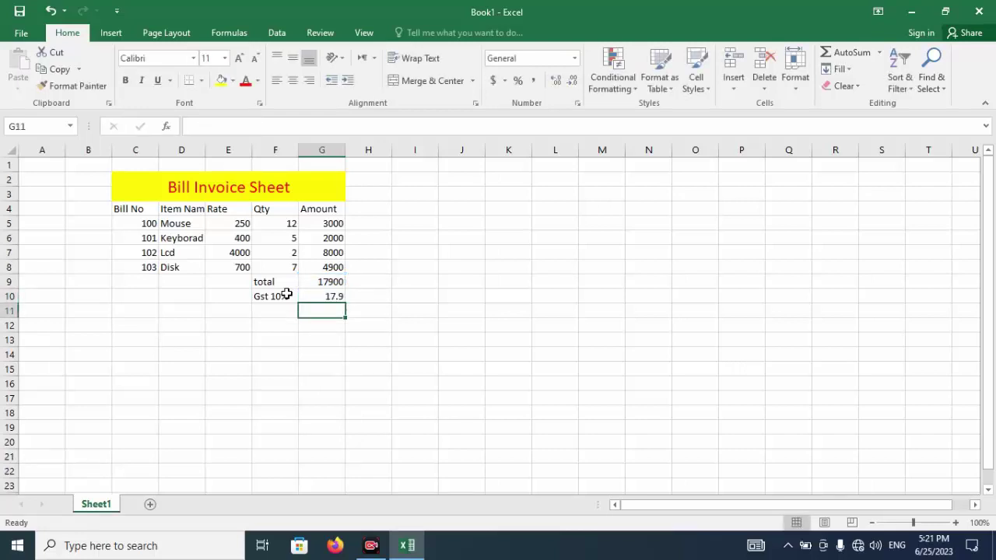
{"action": "key", "text": "Left"}
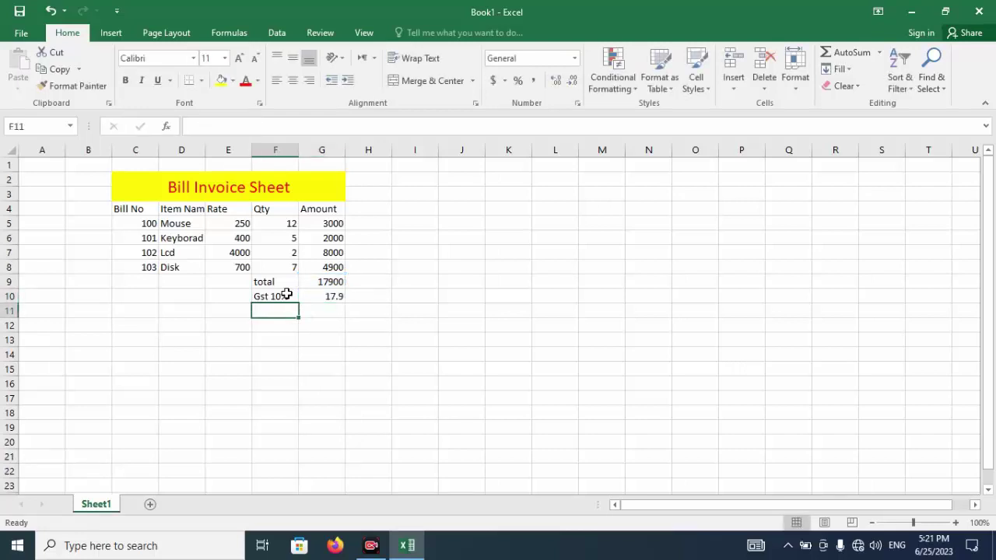
Step: Label F11 'Grand Total' and enter =G9-G10 in G11, giving 17882.1
{"action": "type", "text": "G"}
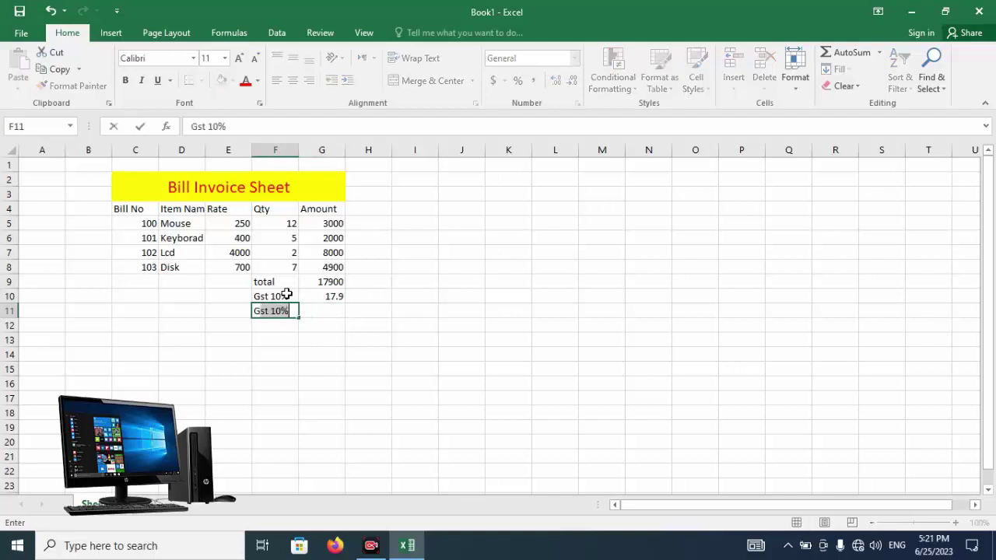
{"action": "type", "text": "rand"}
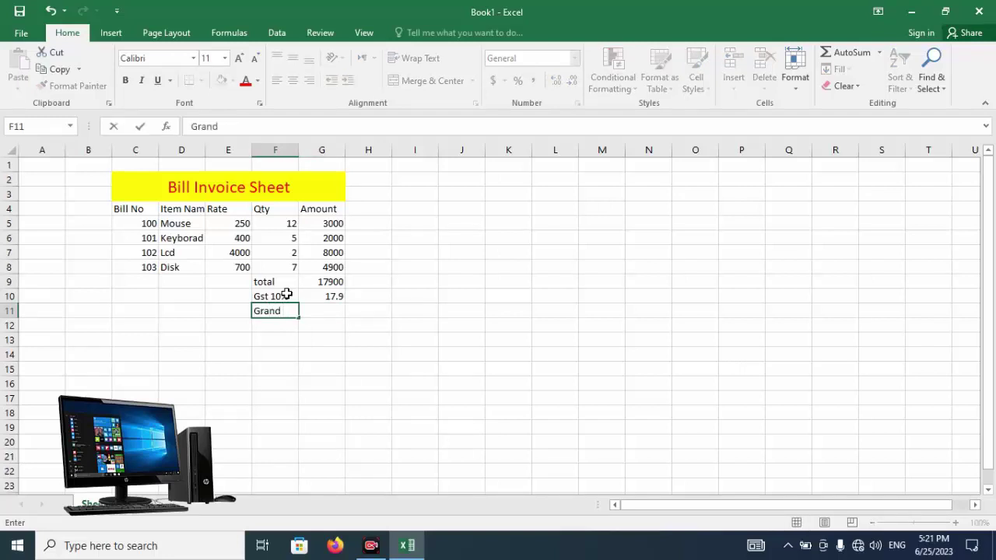
{"action": "type", "text": " Total"}
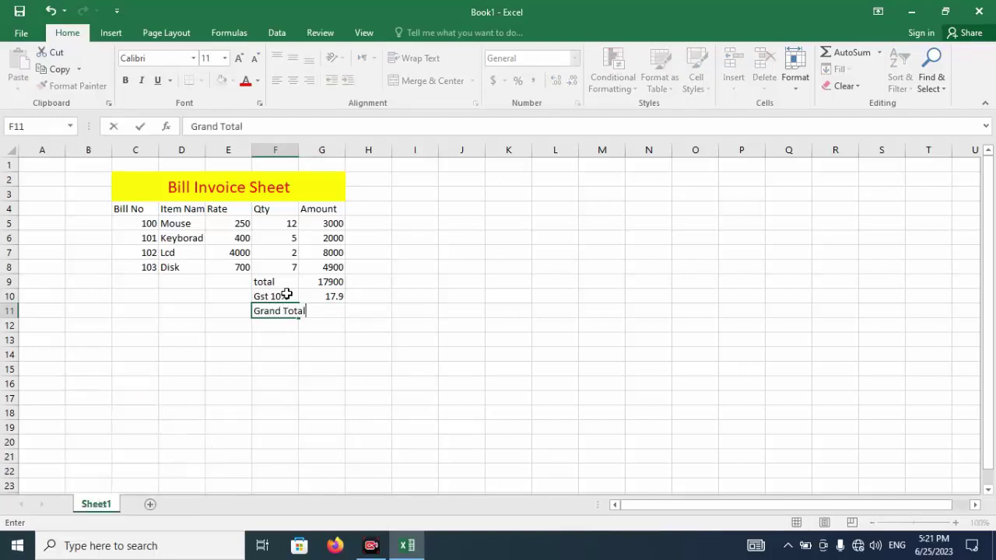
{"action": "key", "text": "Tab"}
{"action": "type", "text": "="}
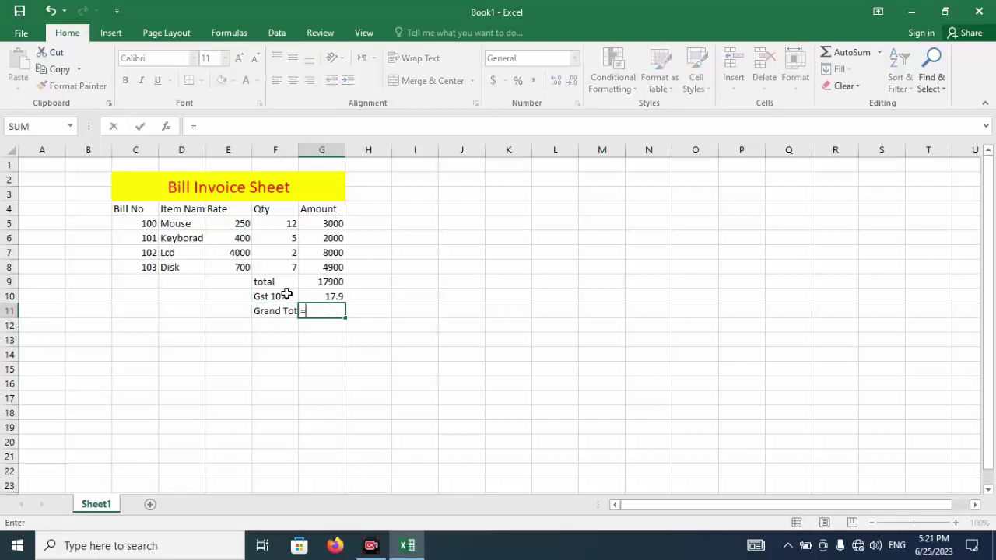
{"action": "key", "text": "Up"}
{"action": "key", "text": "Up"}
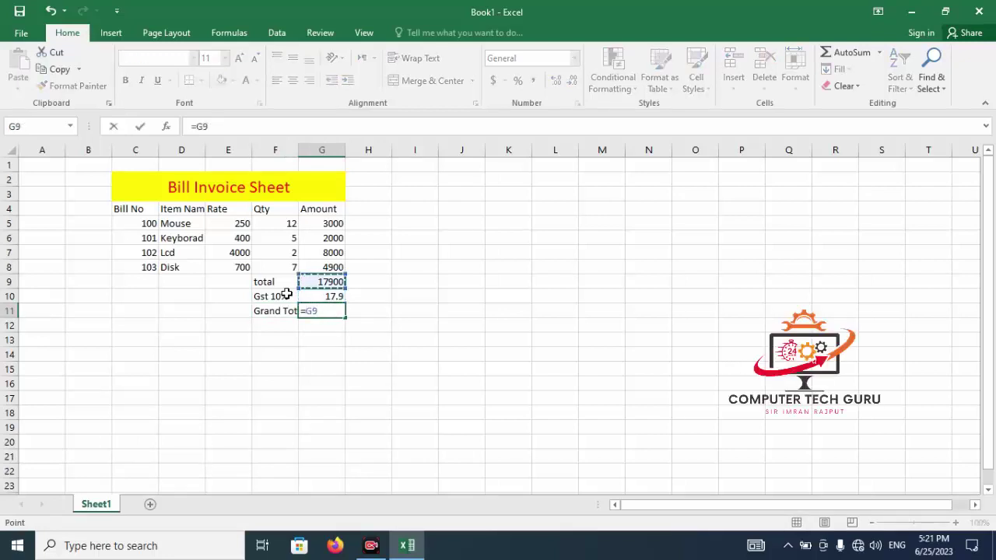
{"action": "type", "text": "-"}
{"action": "key", "text": "Up"}
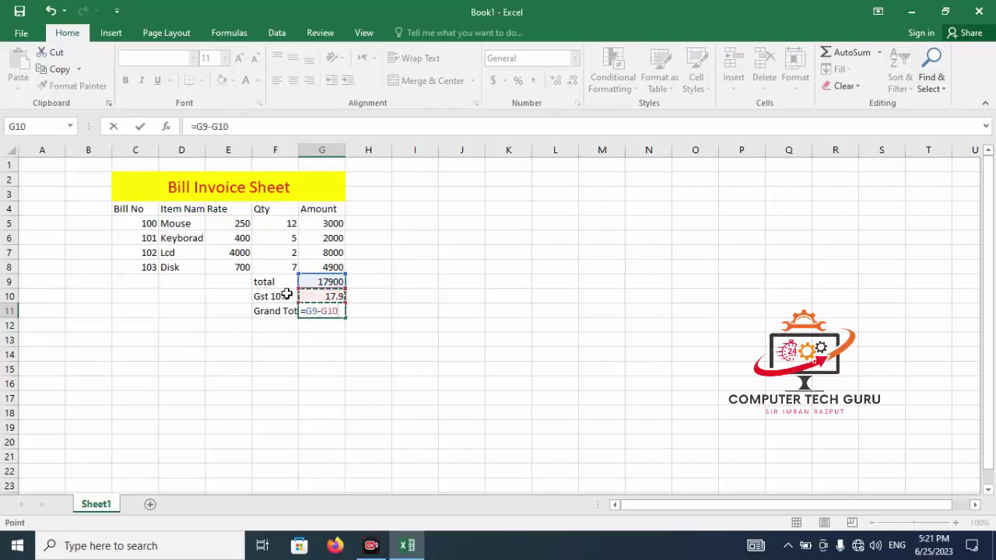
{"action": "key", "text": "Return"}
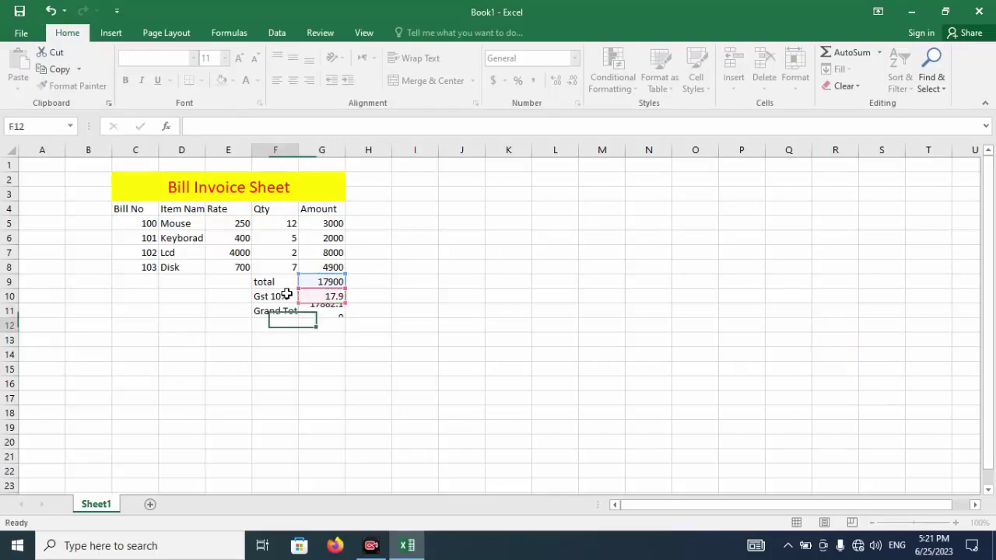
{"action": "key", "text": "Left"}
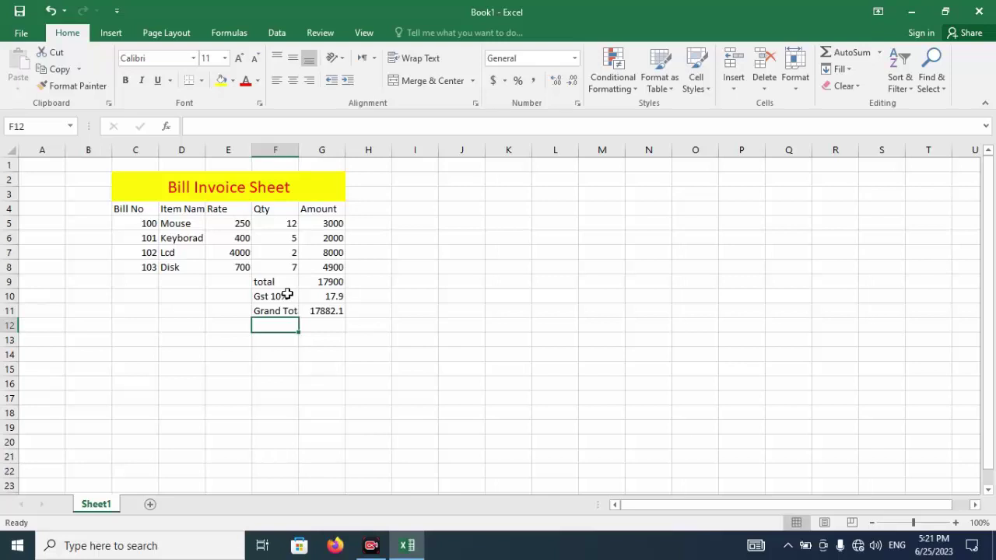
Step: Apply All Borders to the item table C4:G8
{"action": "left_click", "coordinate": [124, 207]}
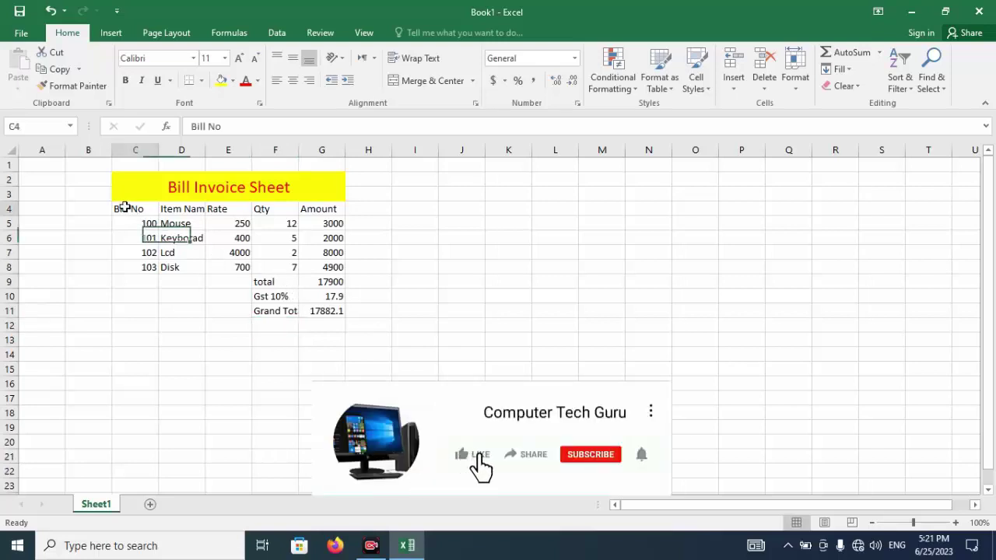
{"action": "left_click_drag", "start_coordinate": [125, 207], "coordinate": [318, 269]}
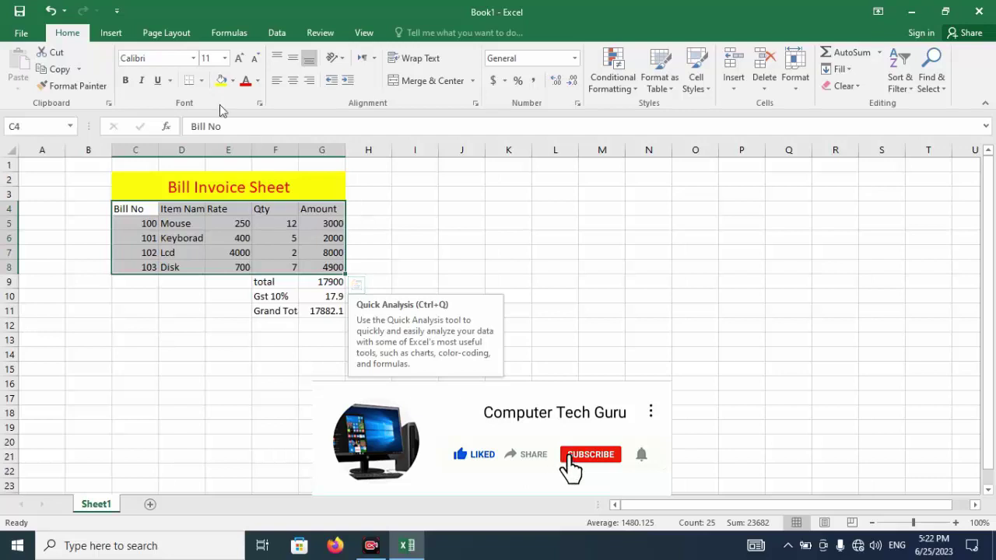
{"action": "left_click", "coordinate": [201, 80]}
{"action": "left_click", "coordinate": [195, 206]}
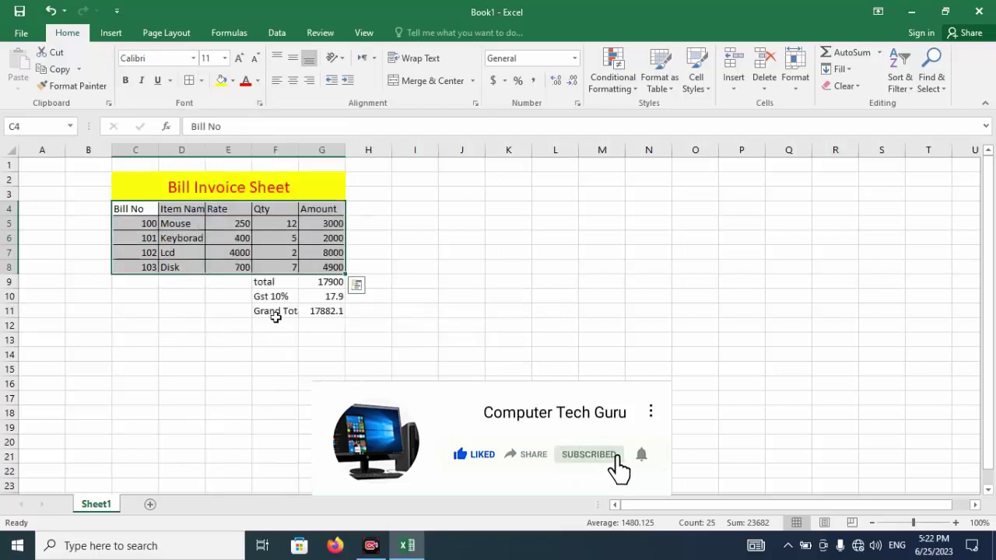
Step: Apply All Borders to the totals block F9:G11
{"action": "left_click_drag", "start_coordinate": [268, 281], "coordinate": [326, 310]}
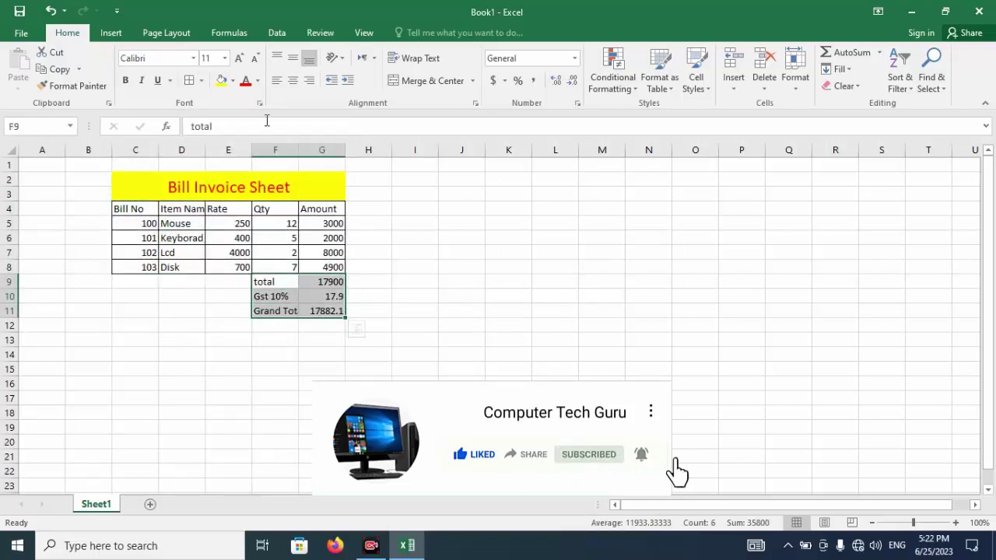
{"action": "left_click", "coordinate": [189, 80]}
{"action": "left_click", "coordinate": [379, 339]}
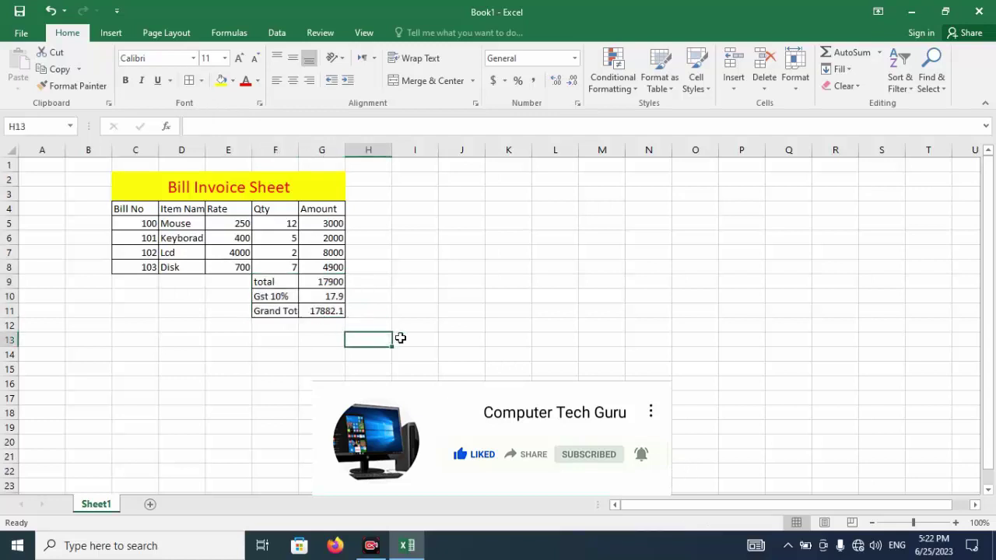